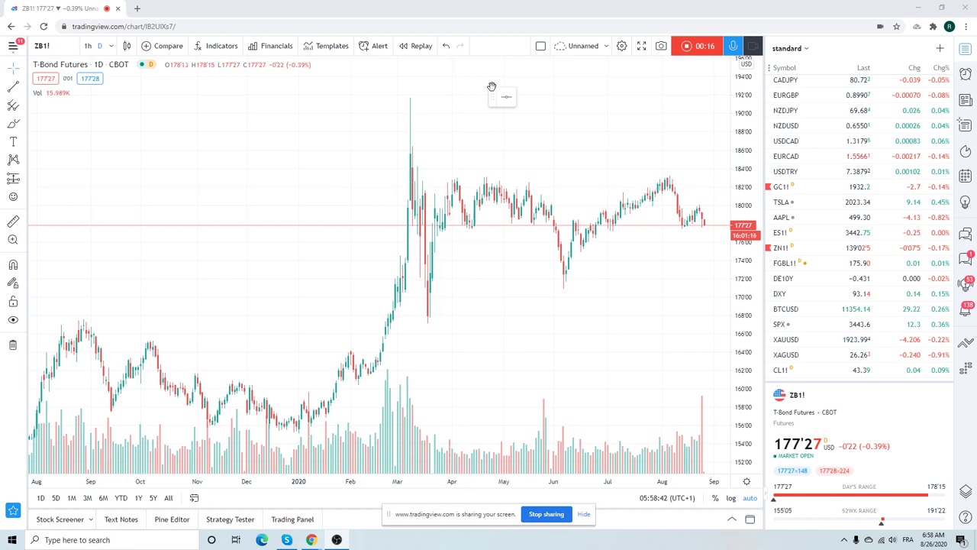
Step: Replace the ZB1! chart with the CBOE 30-year Treasury yield, TYX on TVC
scroll(465, 235, up, 2)
scroll(466, 232, up, 2)
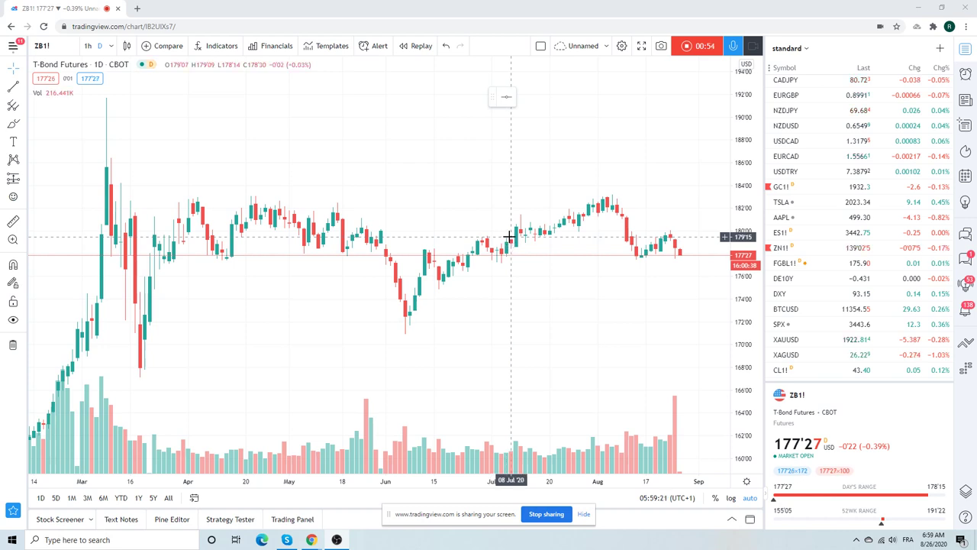
scroll(547, 203, down, 3)
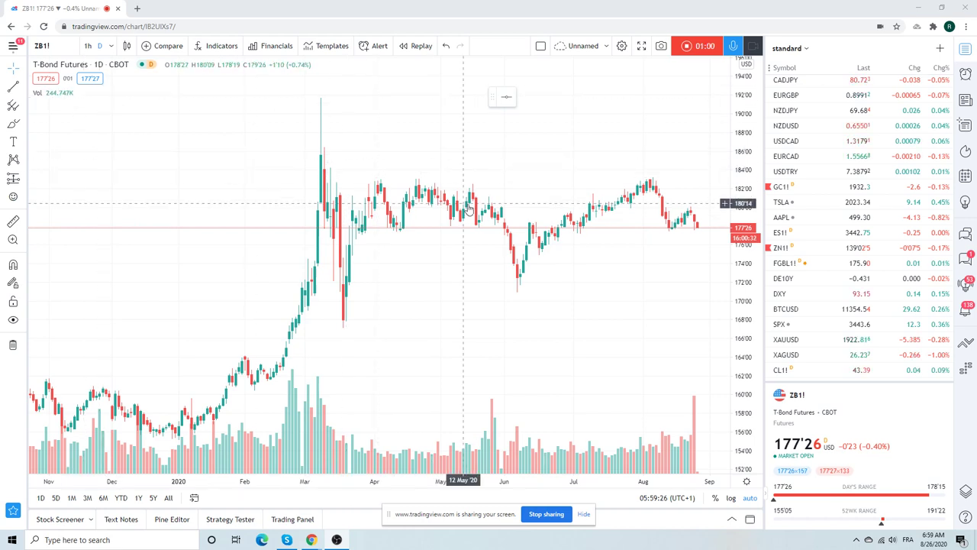
scroll(569, 246, up, 3)
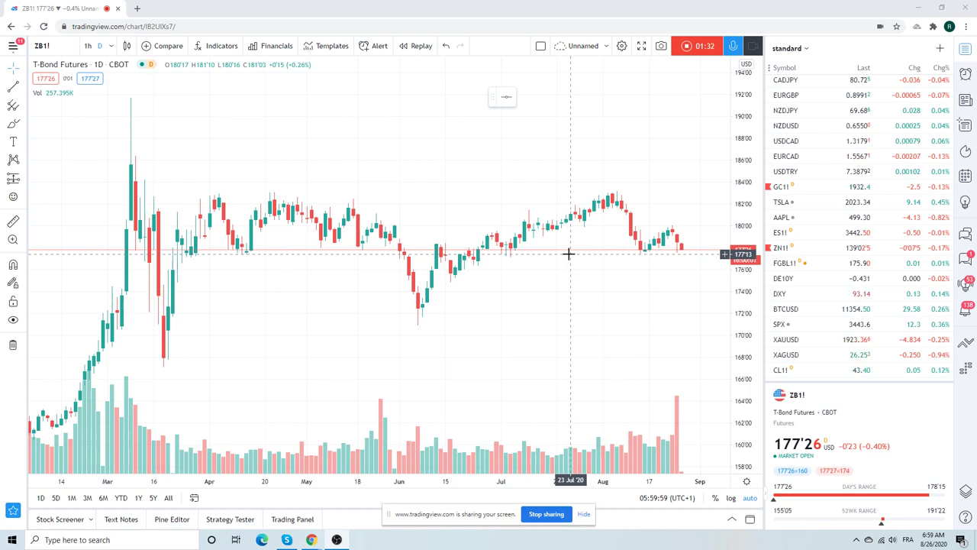
click(53, 46)
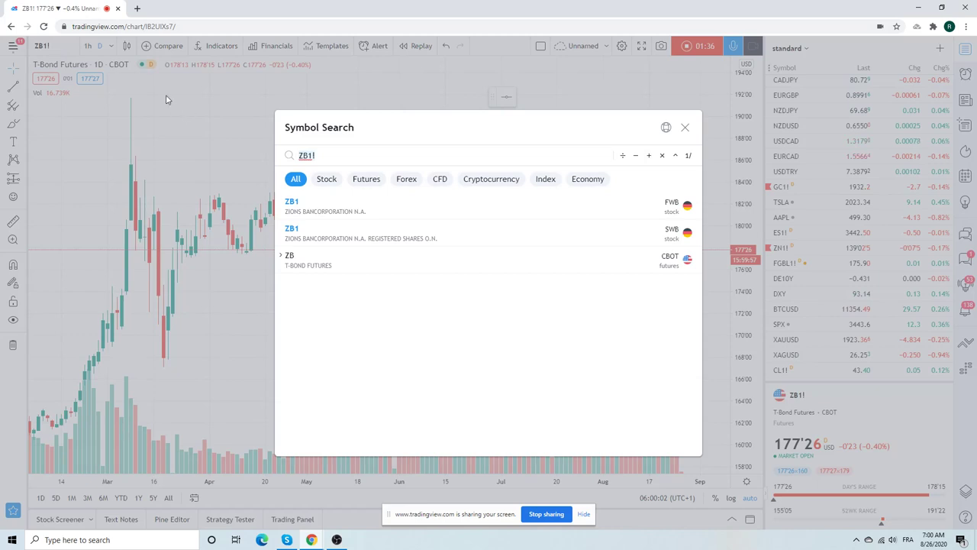
click(685, 128)
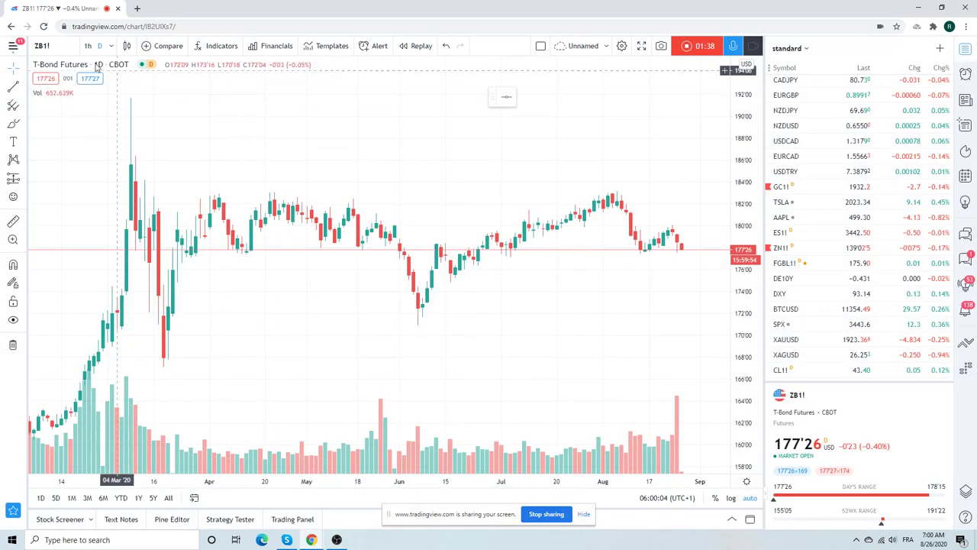
click(67, 50)
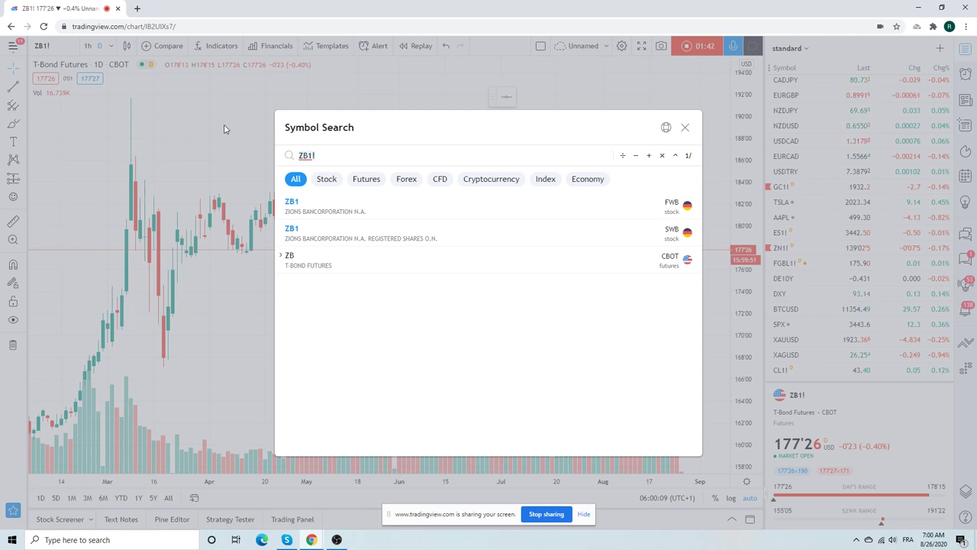
text(TYX)
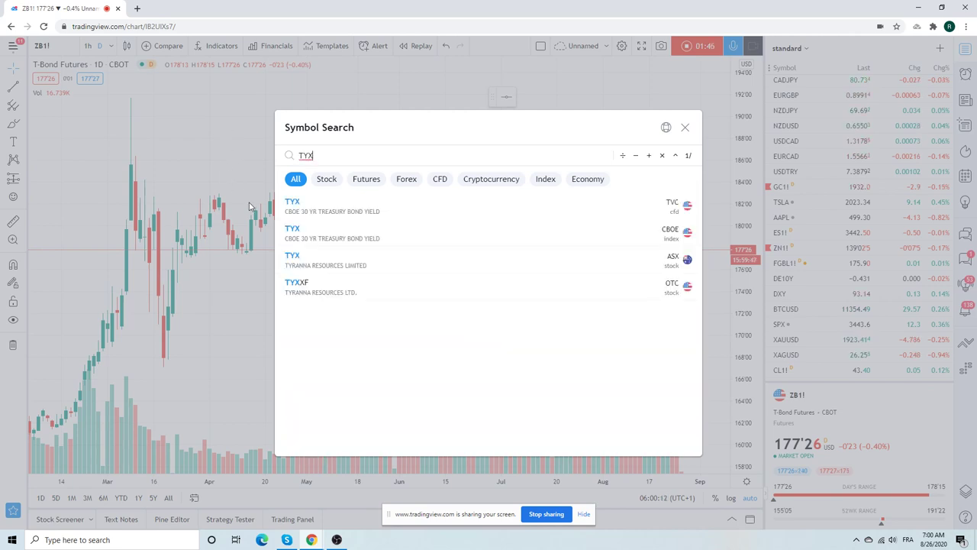
click(347, 220)
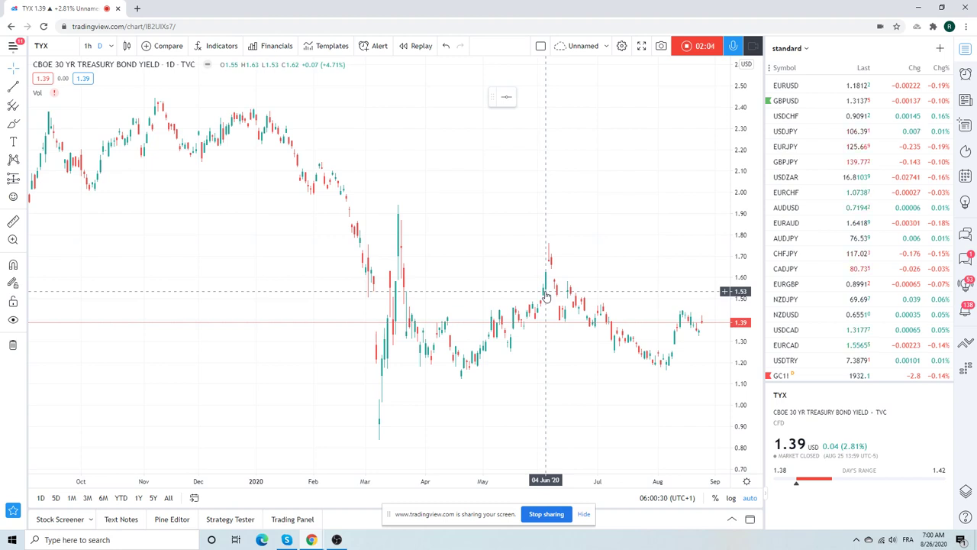
Step: Zoom the TYX chart, then return to T-Bond Futures ZB1! from the watchlist
scroll(543, 302, up, 2)
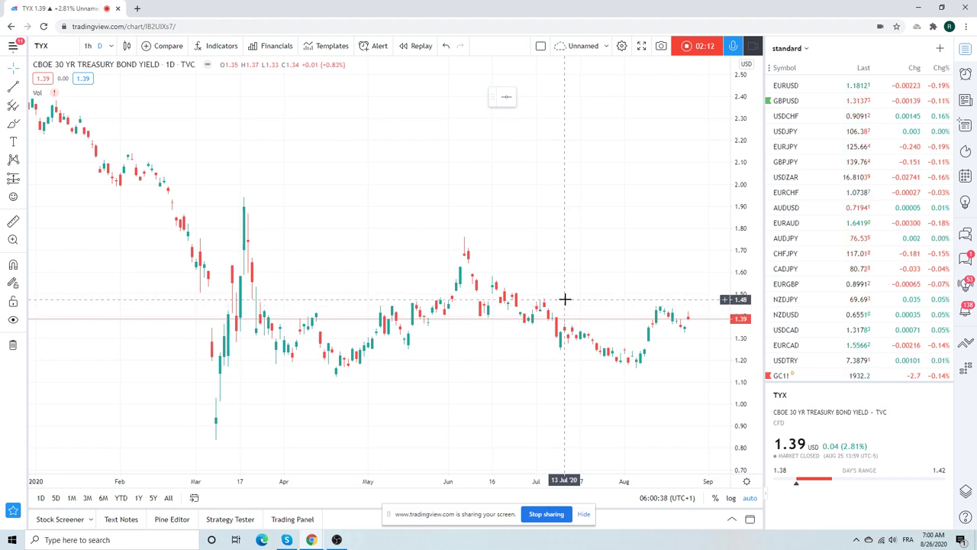
scroll(567, 304, down, 2)
scroll(567, 304, down, 2)
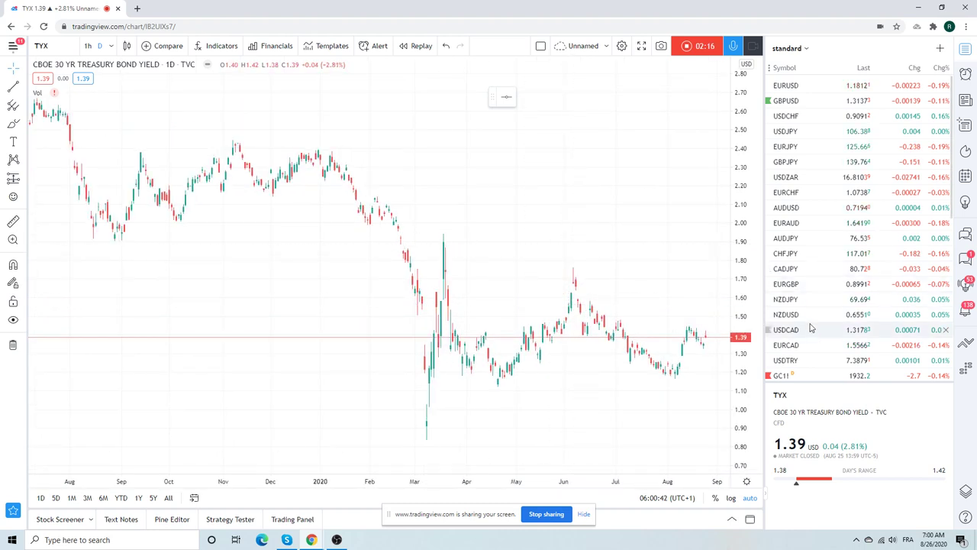
scroll(807, 336, down, 10)
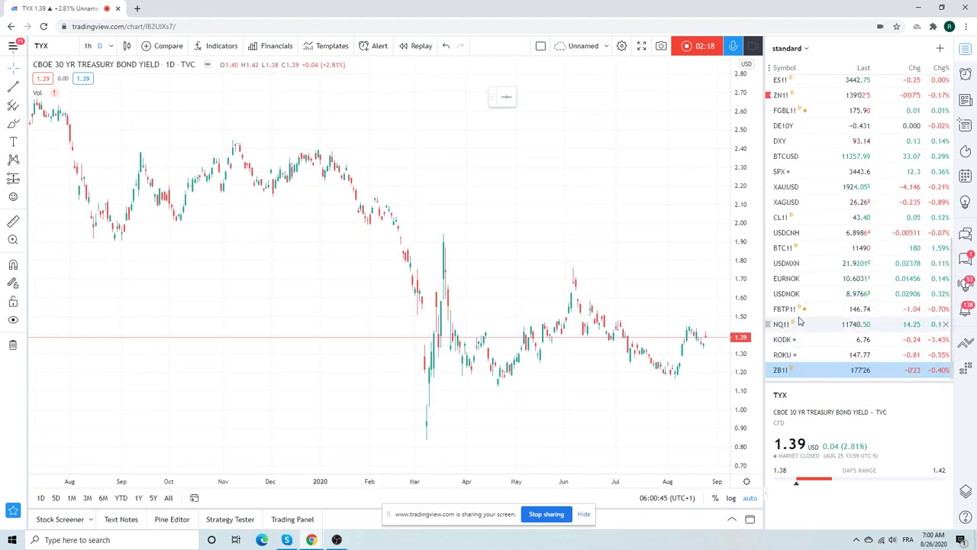
scroll(802, 240, up, 5)
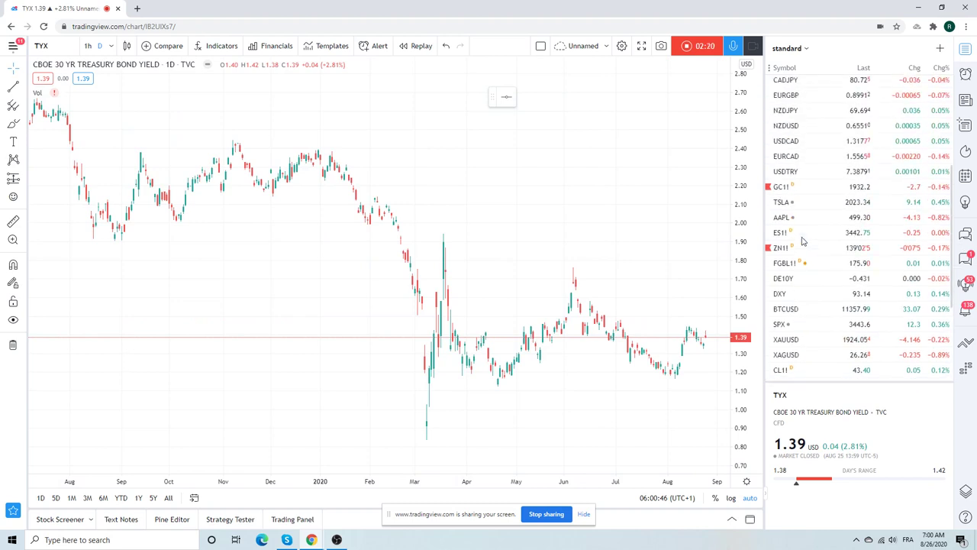
scroll(802, 241, down, 5)
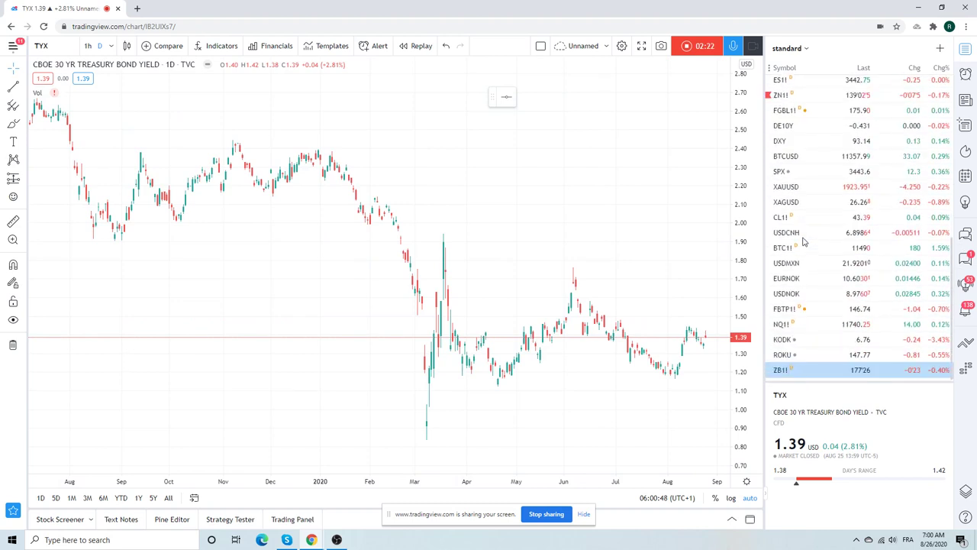
click(788, 371)
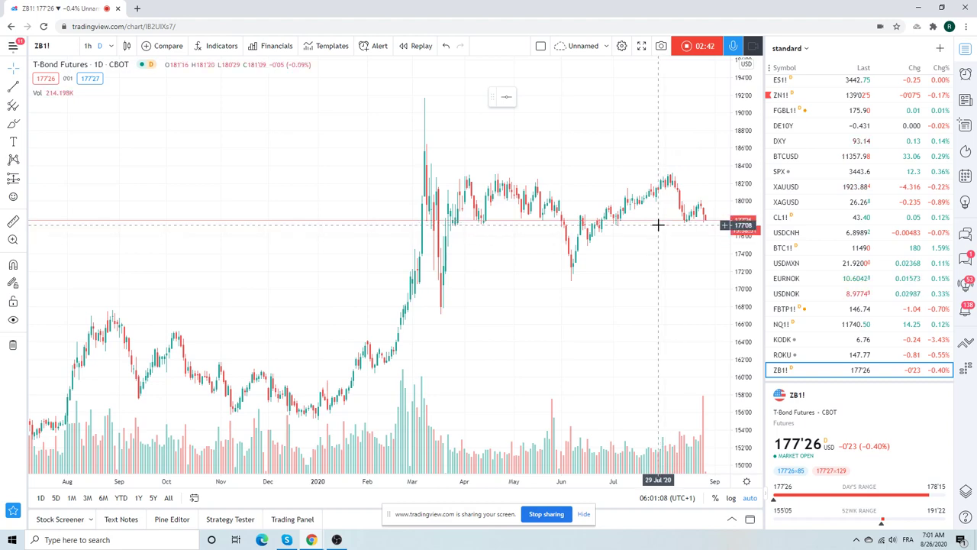
scroll(664, 244, up, 5)
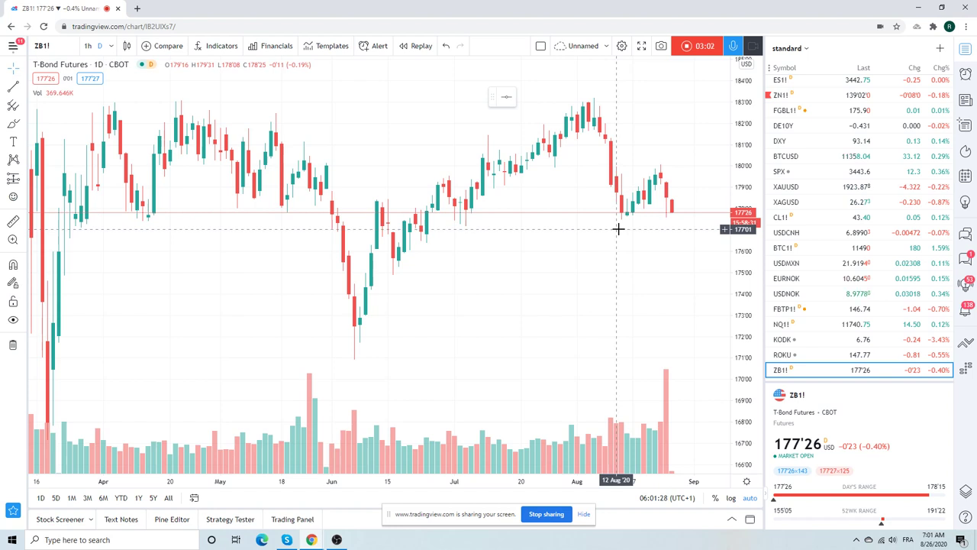
scroll(782, 160, up, 1)
Step: Load the CBOT 10 Year T-Note Futures (ZN1!) daily chart from the watchlist
click(779, 145)
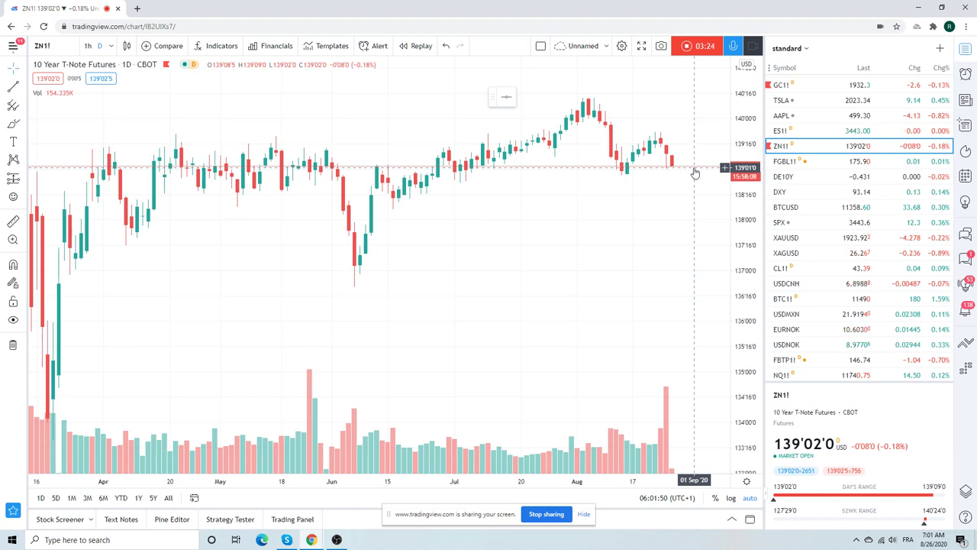
scroll(835, 284, up, 5)
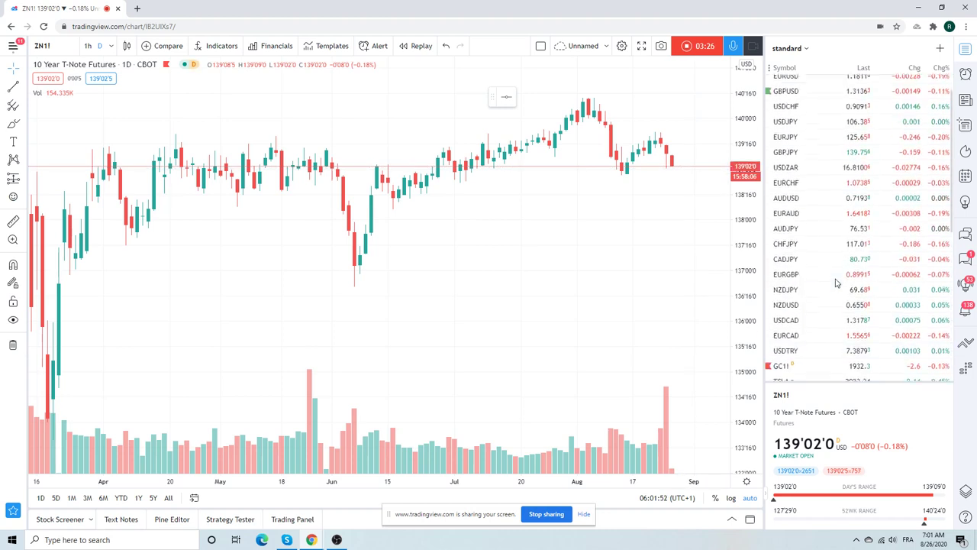
scroll(833, 258, down, 3)
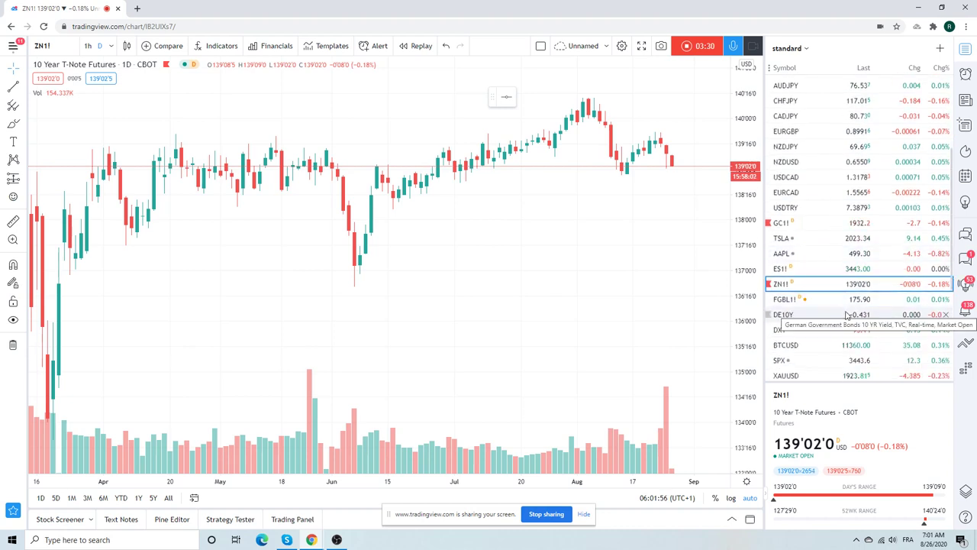
scroll(846, 315, down, 5)
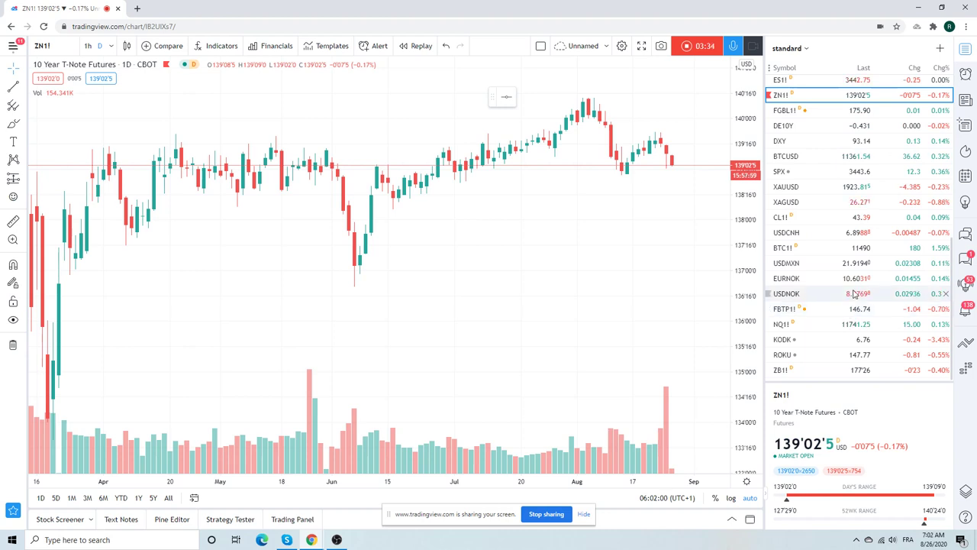
Step: Switch to Coinbase BTCUSD and zoom out its daily price history
click(792, 162)
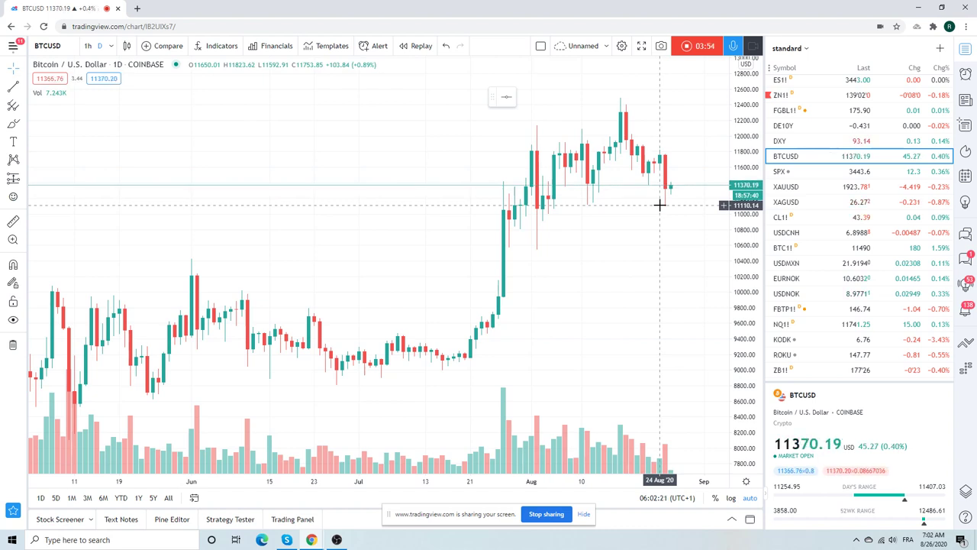
scroll(660, 204, down, 3)
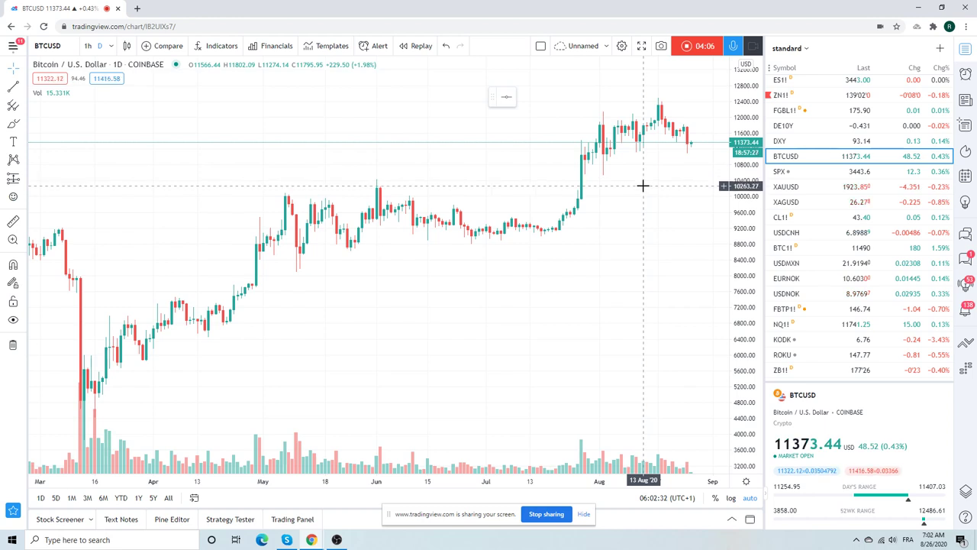
scroll(837, 276, up, 3)
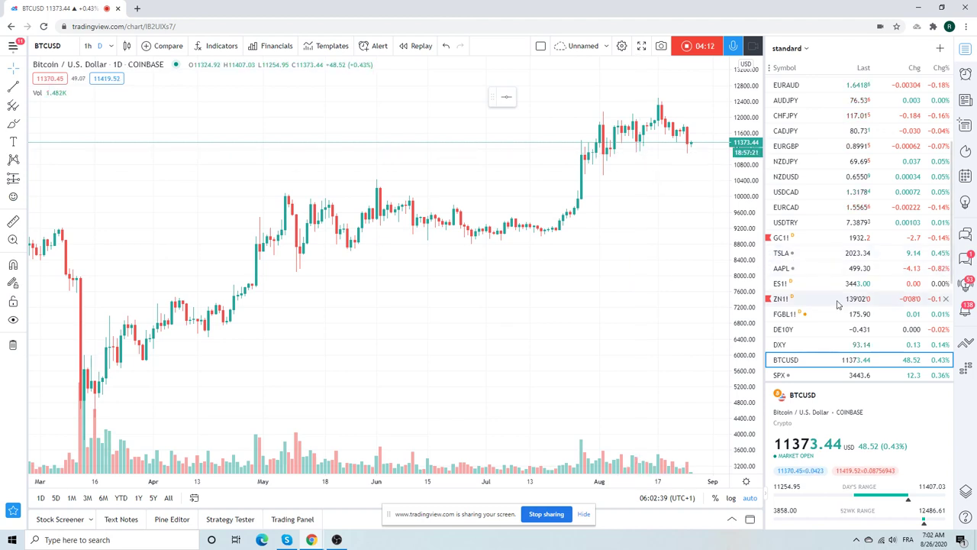
scroll(837, 304, up, 3)
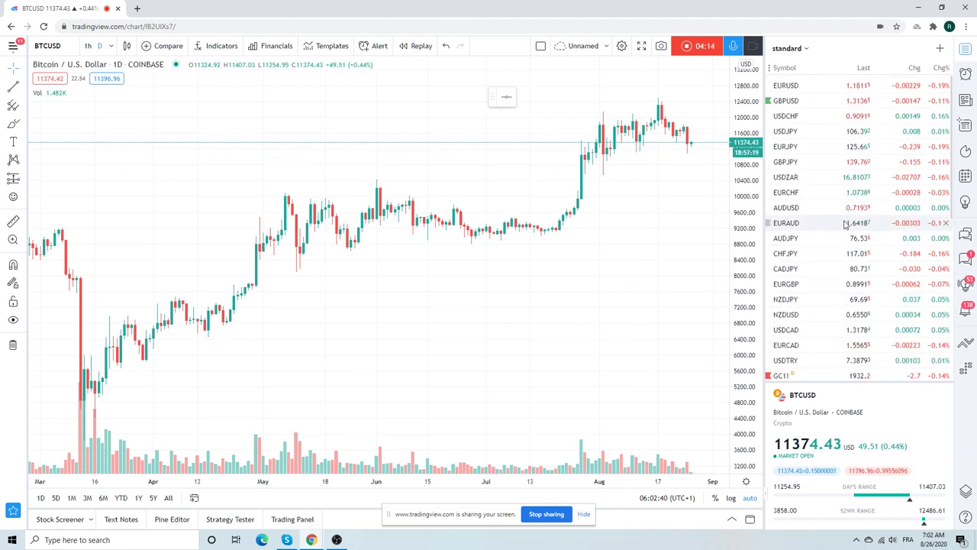
scroll(845, 224, down, 3)
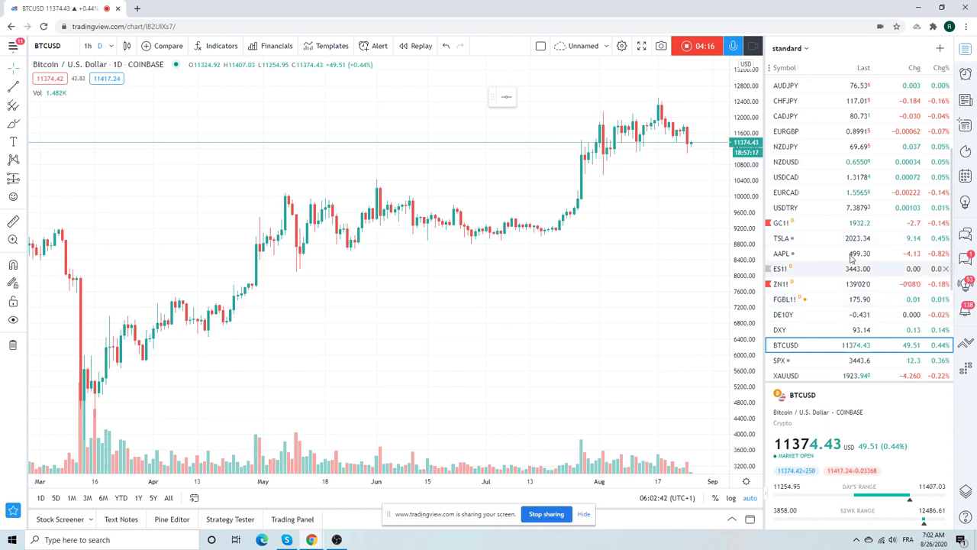
scroll(851, 252, down, 4)
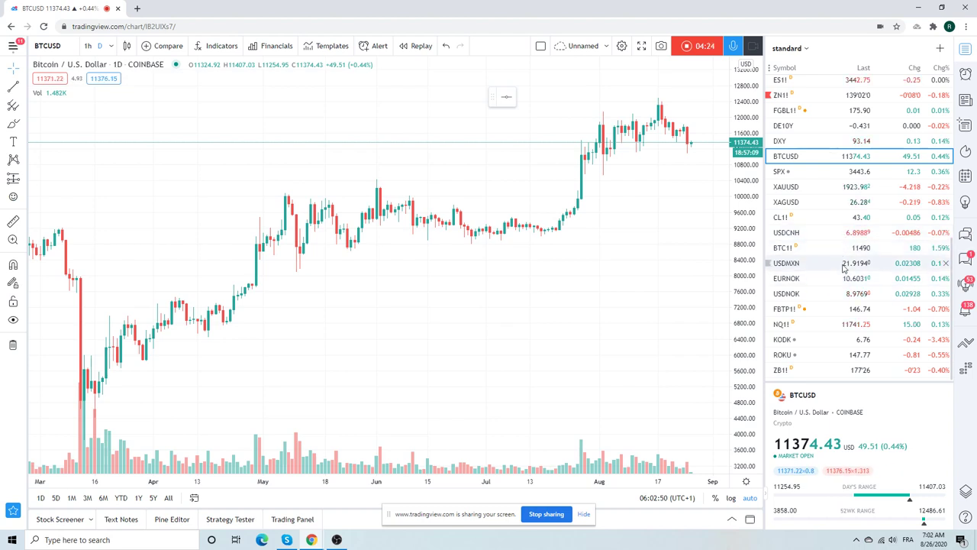
Step: Open Light Crude Oil Futures CL1! and zoom into the May–August recovery
click(814, 218)
scroll(639, 277, up, 5)
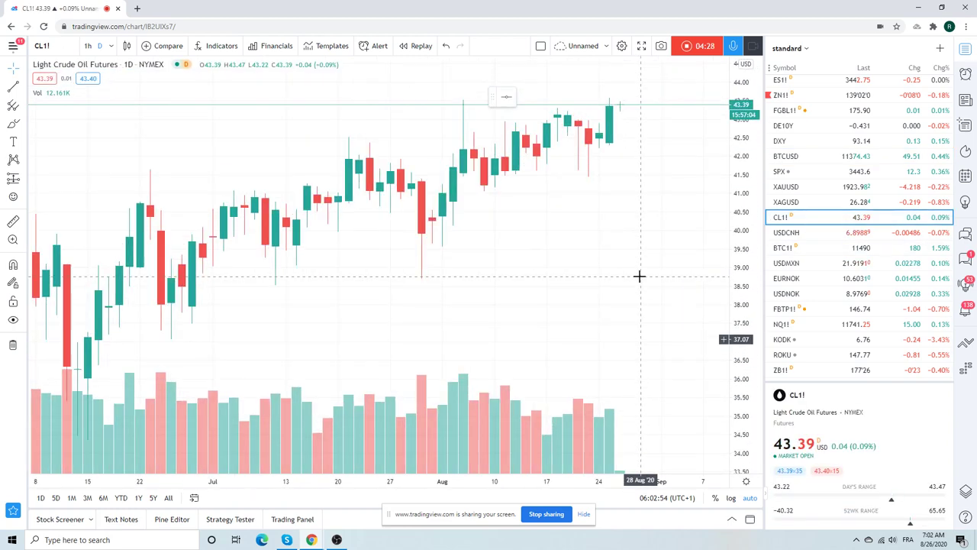
scroll(641, 264, down, 2)
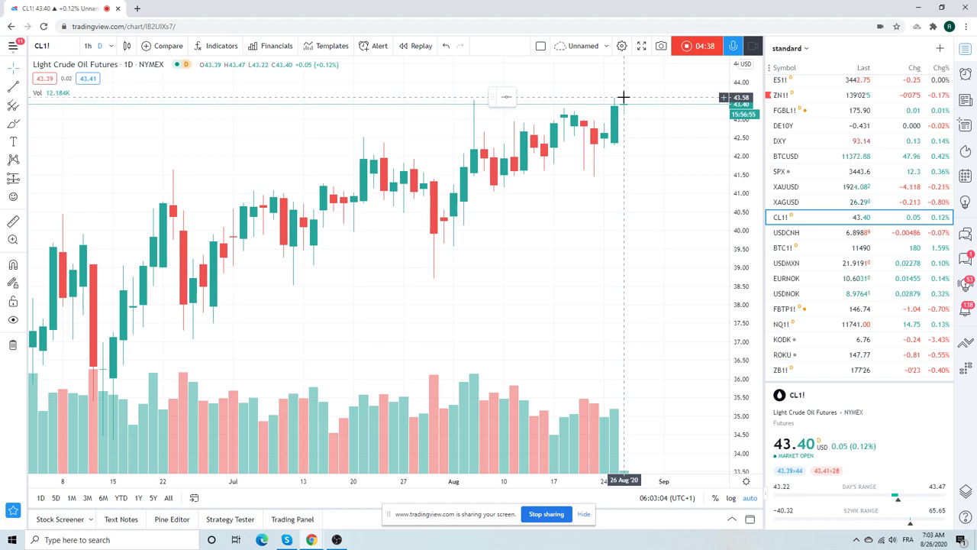
scroll(626, 102, down, 3)
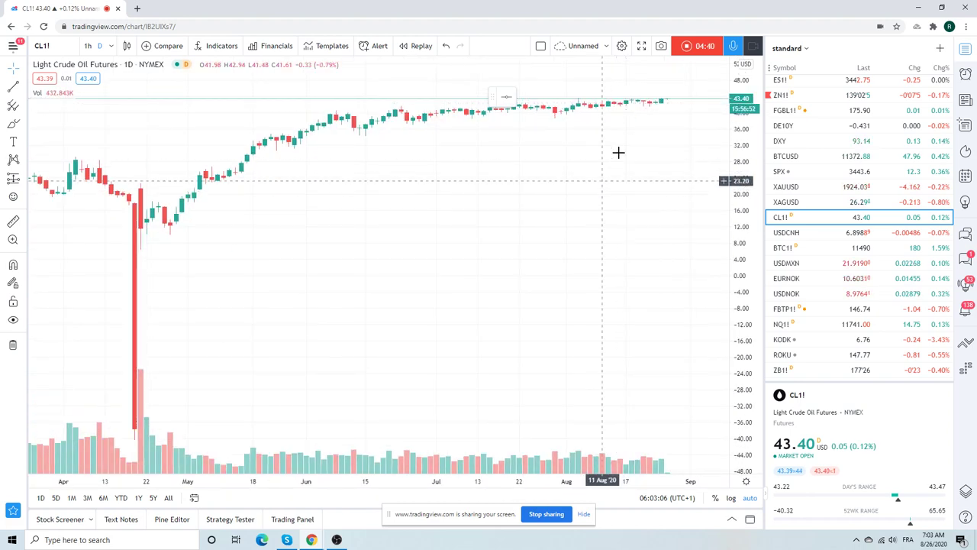
scroll(648, 160, up, 2)
scroll(648, 159, down, 4)
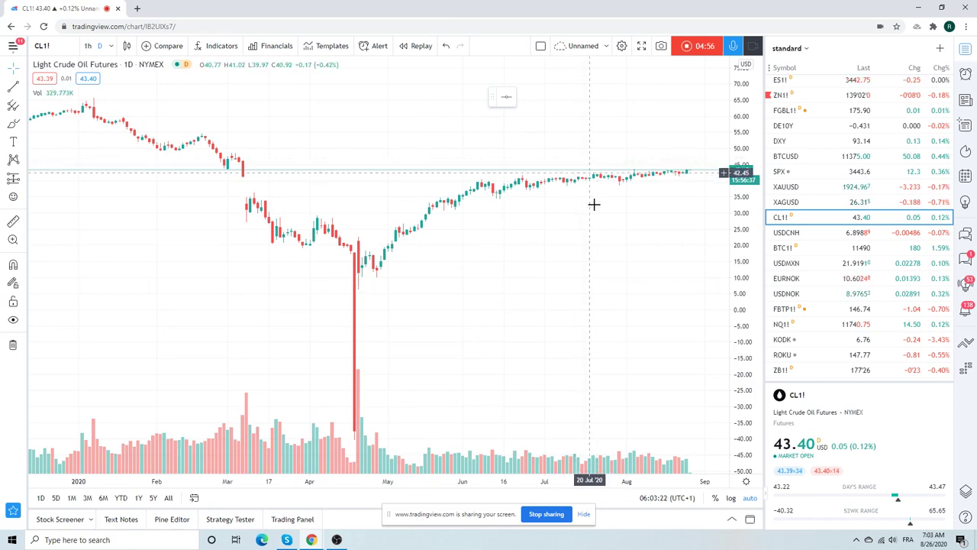
Step: Scroll the watchlist up to bring the forex pairs into view
scroll(604, 286, up, 5)
scroll(667, 207, down, 3)
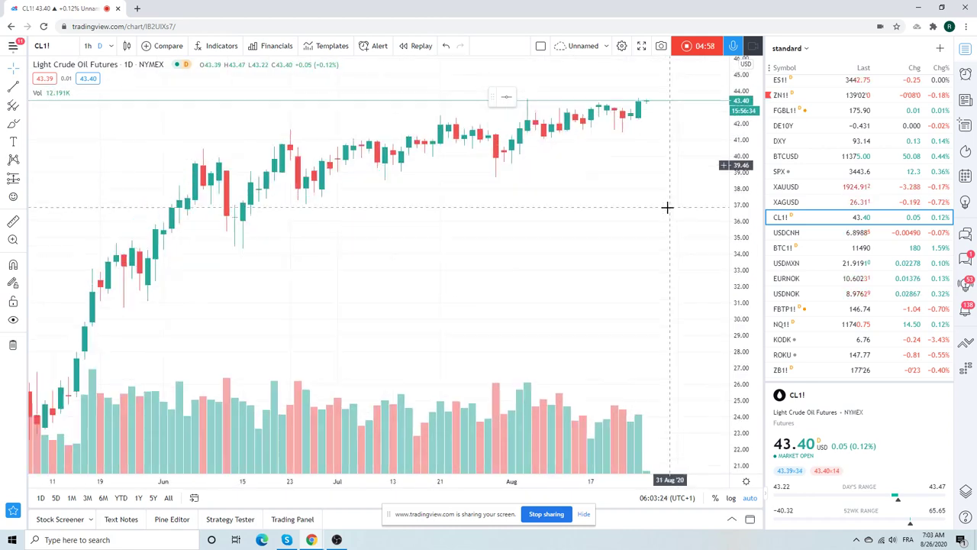
scroll(667, 207, up, 2)
scroll(667, 207, down, 2)
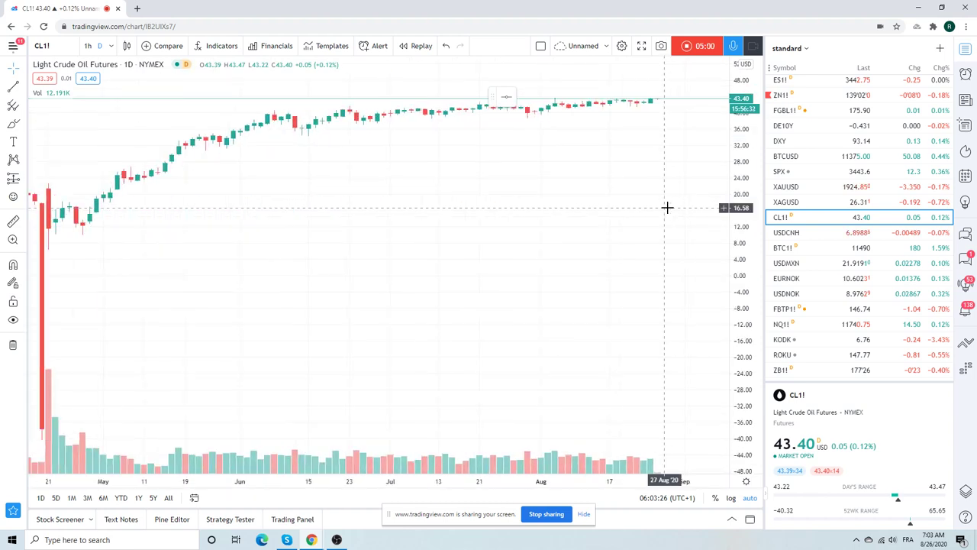
scroll(668, 207, up, 2)
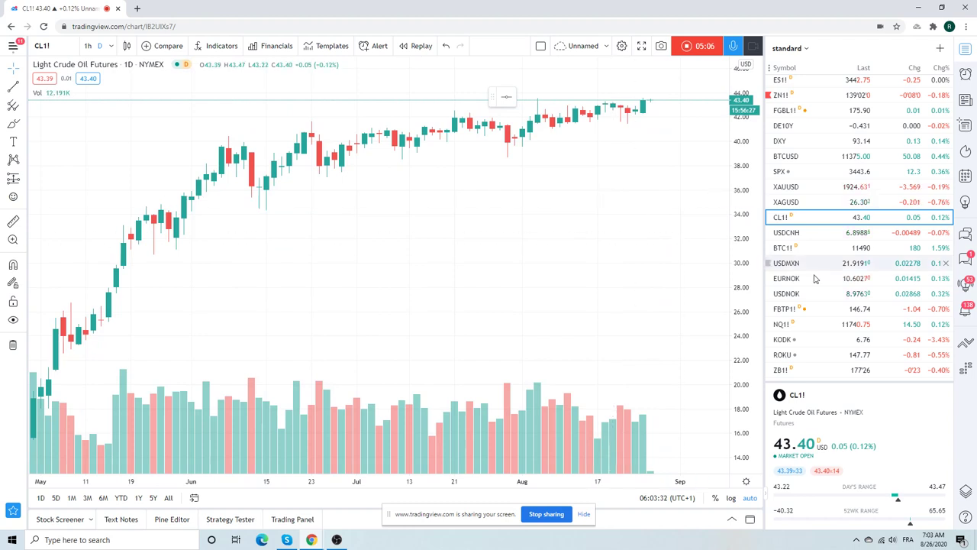
scroll(836, 283, up, 5)
scroll(836, 283, up, 3)
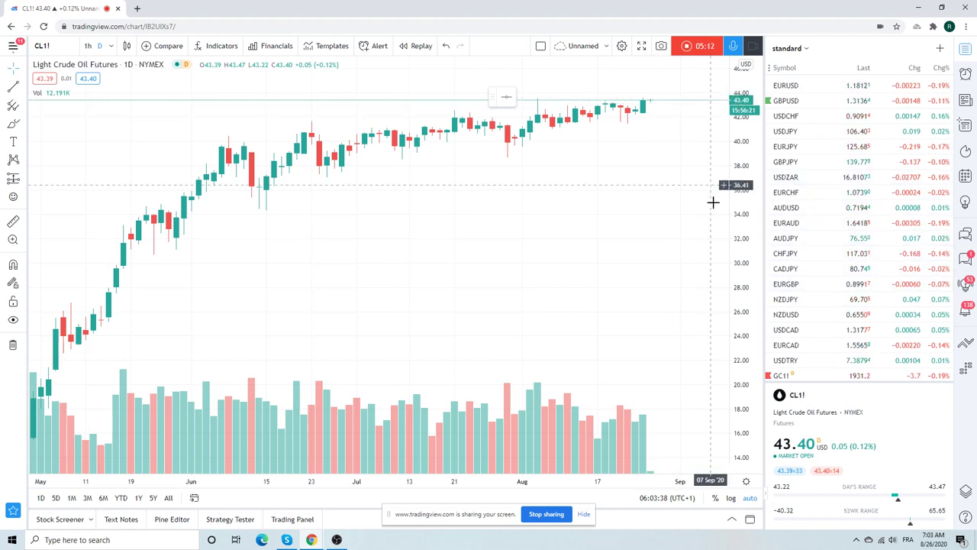
Step: Step through EURUSD, GBPUSD and USDCHF, zooming out the USDCHF chart
click(791, 88)
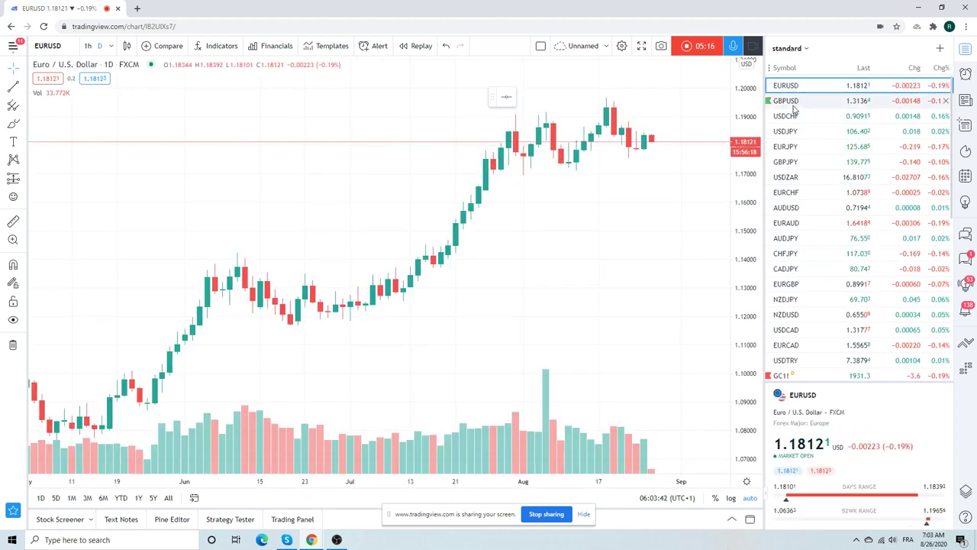
click(793, 103)
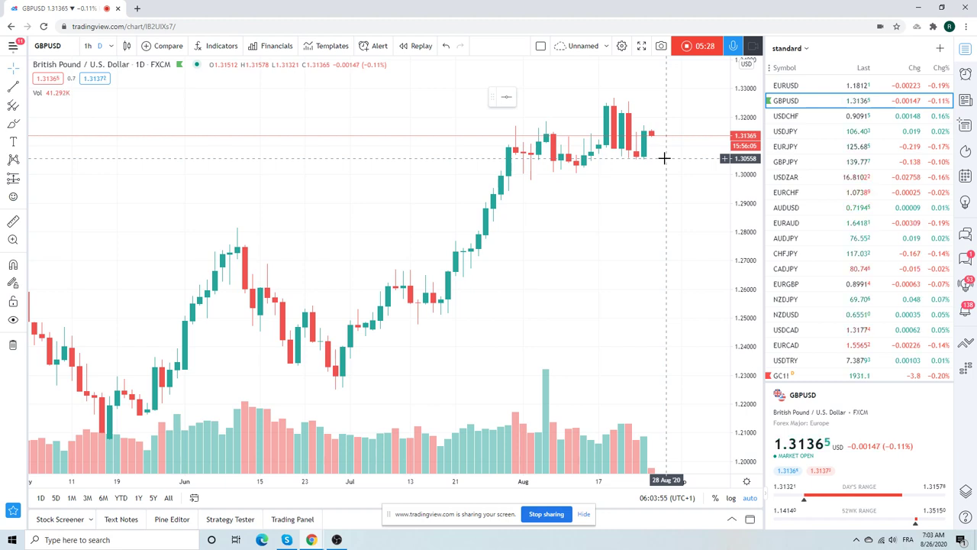
click(790, 120)
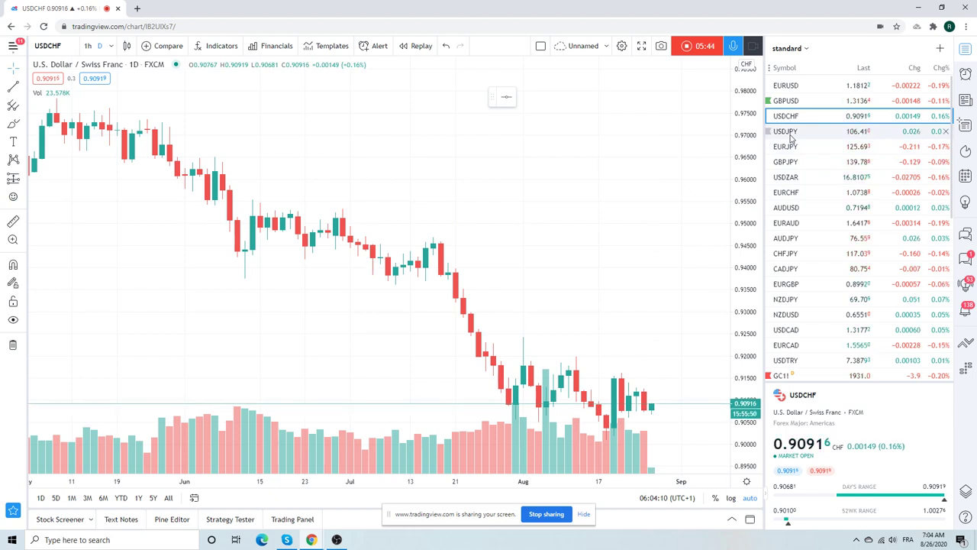
scroll(669, 257, down, 3)
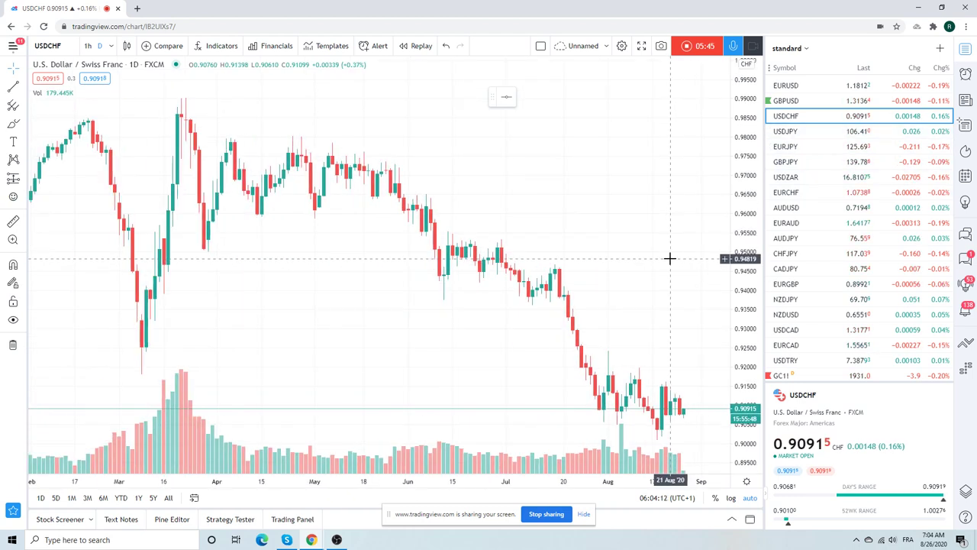
Step: Flip through USDJPY, EURJPY and GBPJPY, zoom GBPJPY, then load USDZAR
click(799, 133)
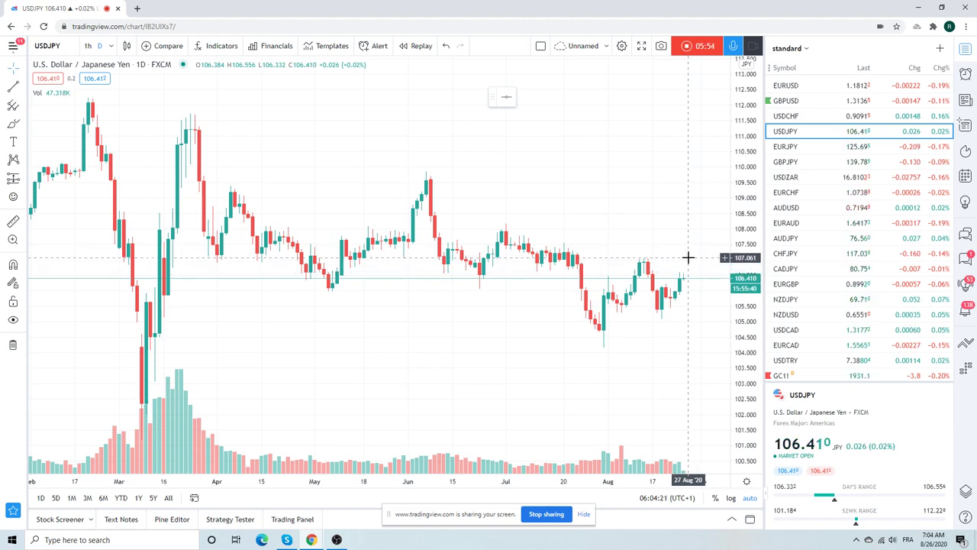
click(784, 147)
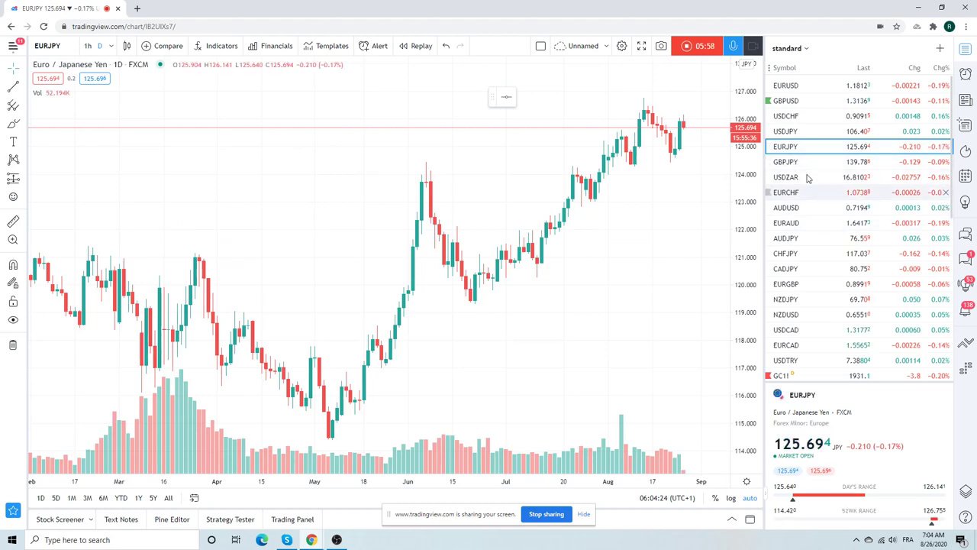
click(799, 163)
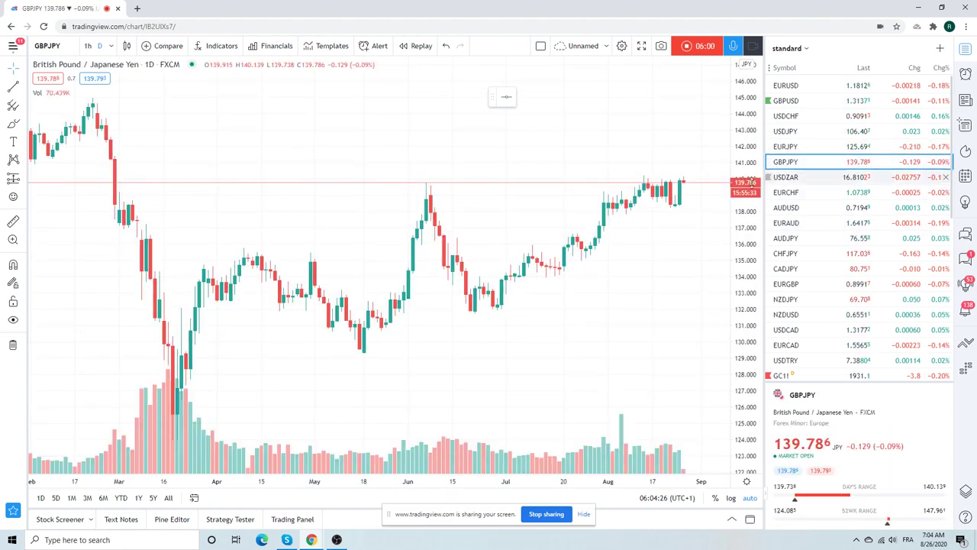
scroll(663, 266, up, 4)
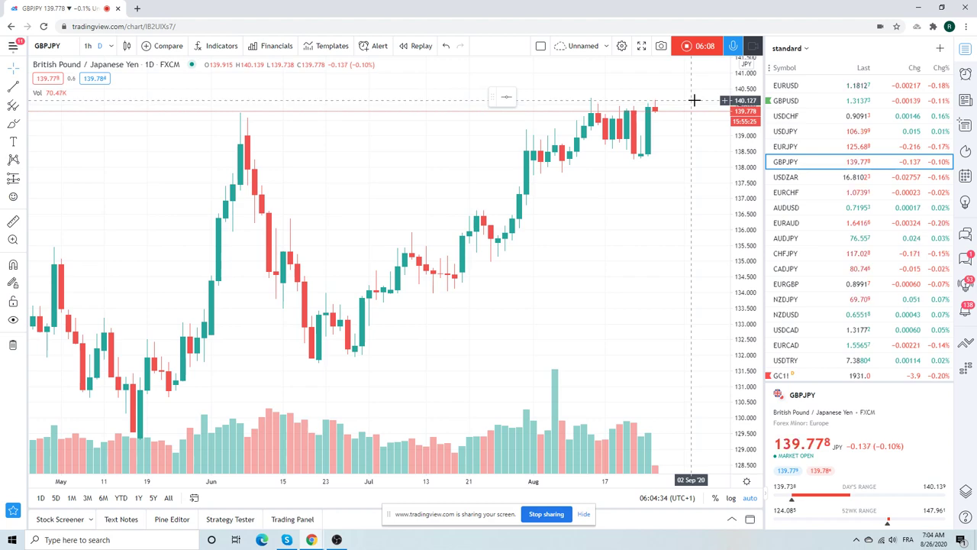
scroll(694, 115, down, 3)
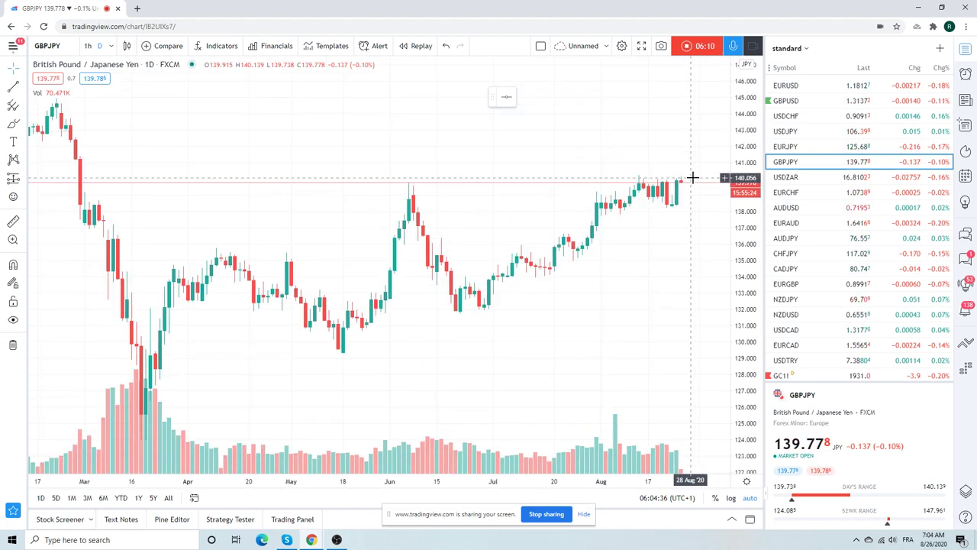
click(794, 177)
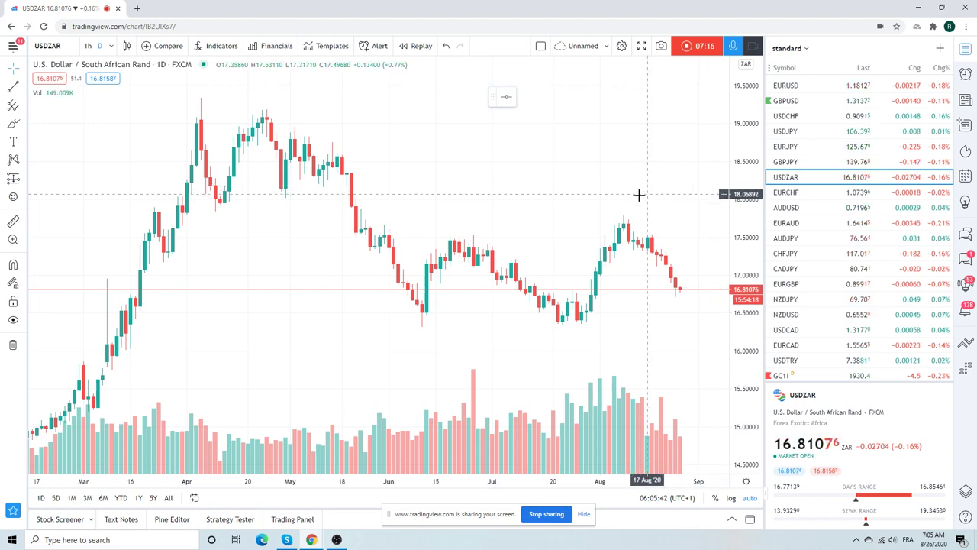
Step: Review AUDUSD and EURAUD, then settle on USDCAD with a slight zoom
scroll(640, 197, down, 1)
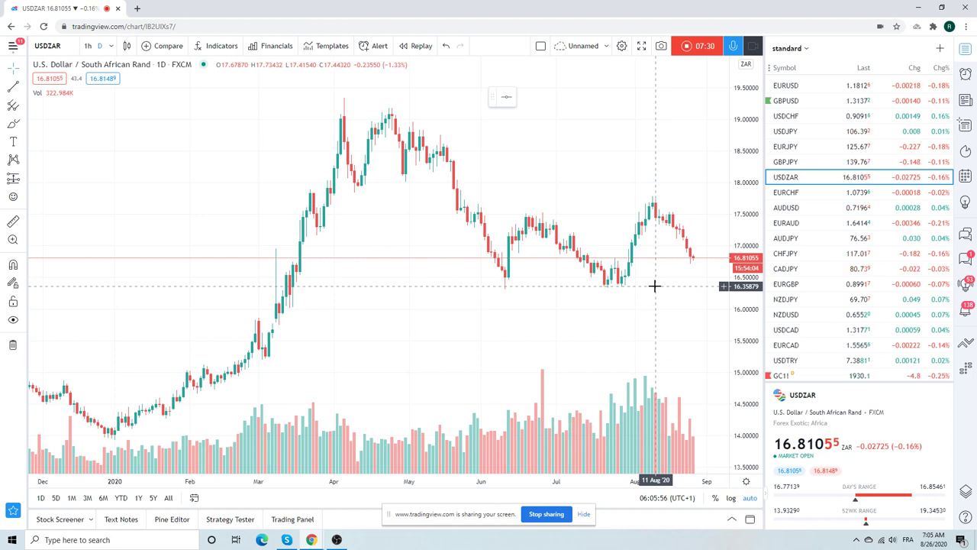
click(797, 211)
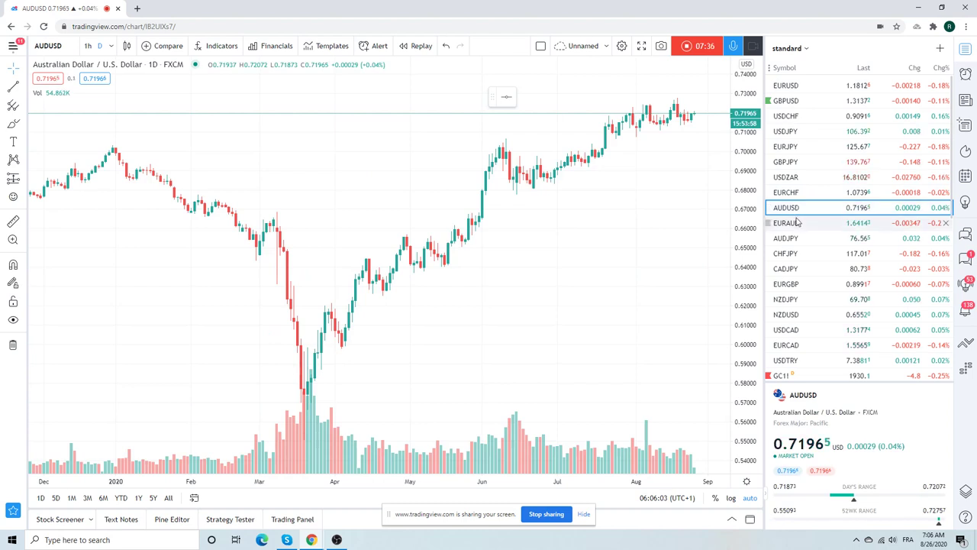
click(796, 223)
scroll(796, 221, down, 1)
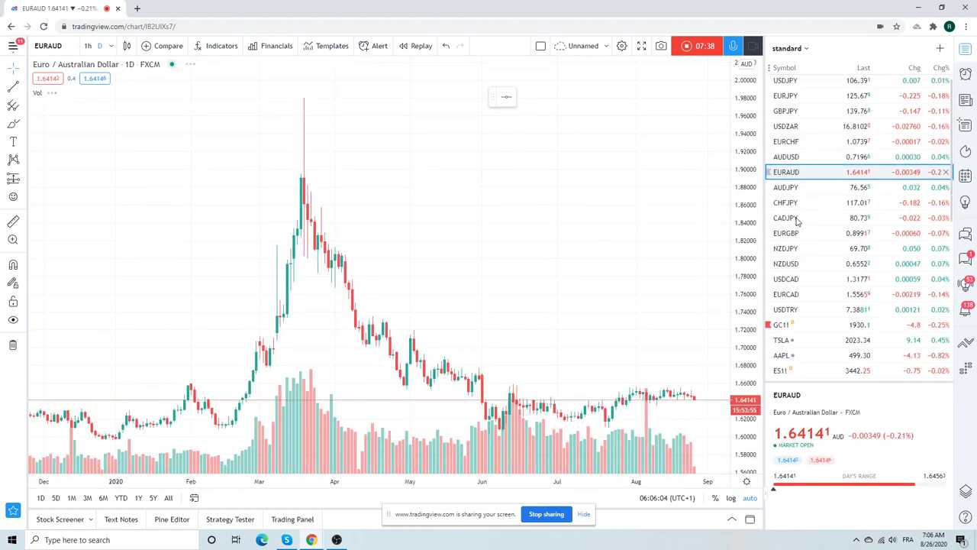
click(795, 279)
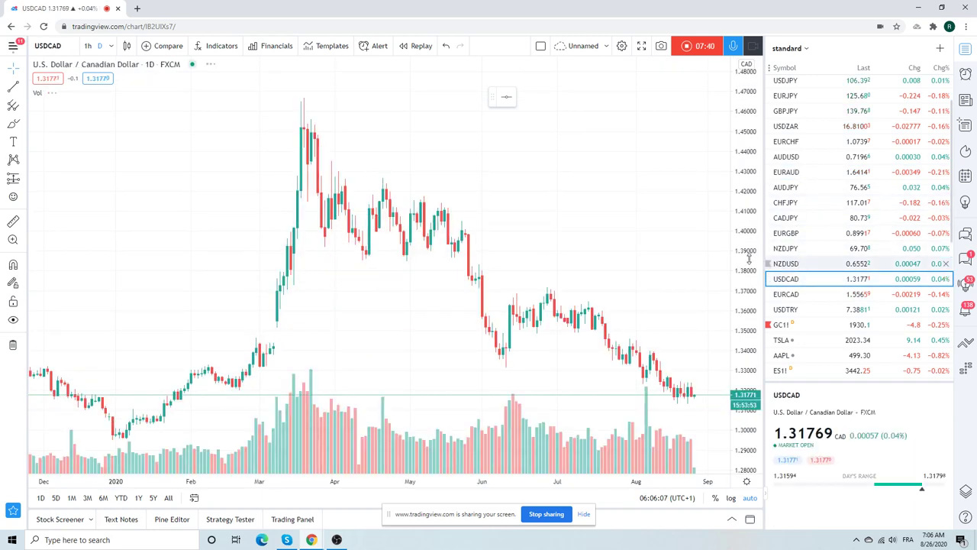
scroll(665, 240, up, 3)
scroll(661, 221, down, 2)
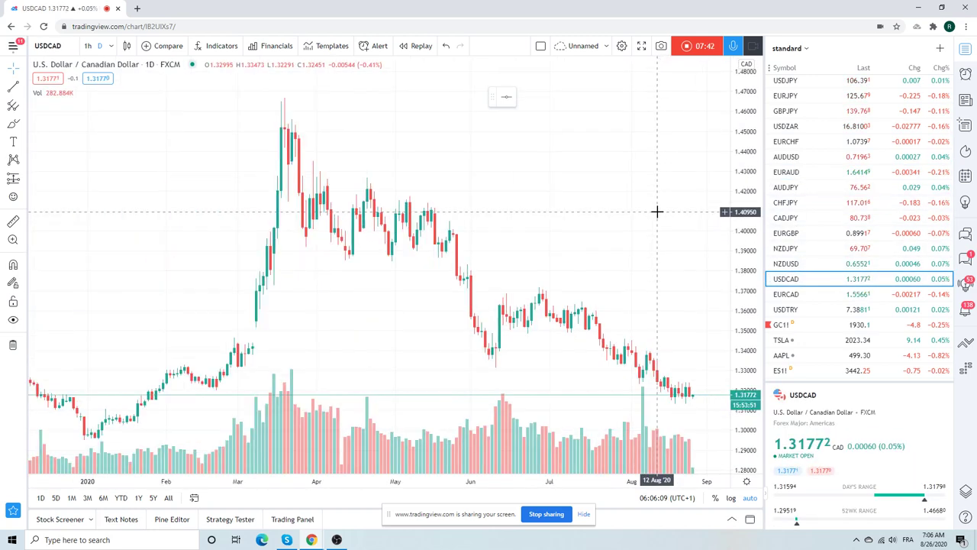
scroll(653, 220, up, 3)
scroll(652, 220, down, 2)
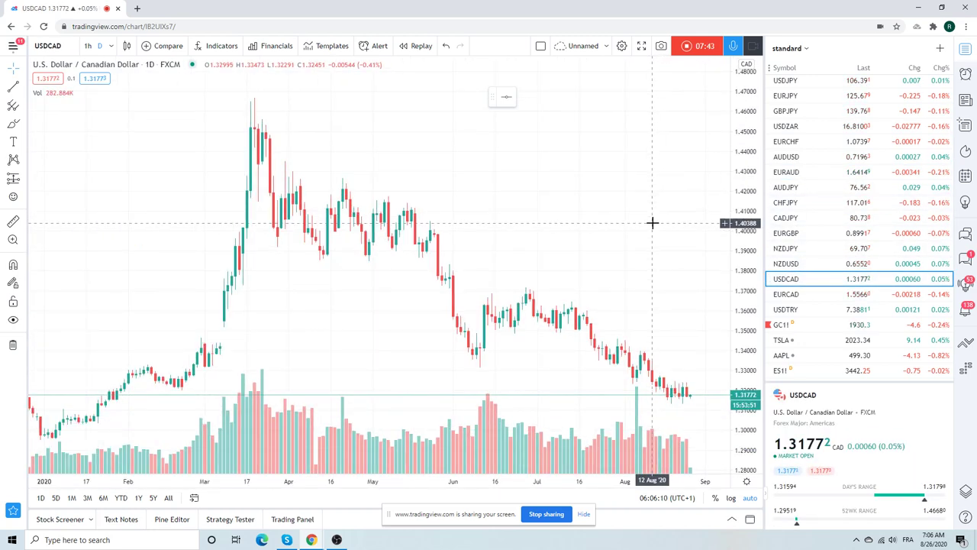
Step: Hide the volume bars on the USDCAD chart and readjust the zoom
right_click(467, 450)
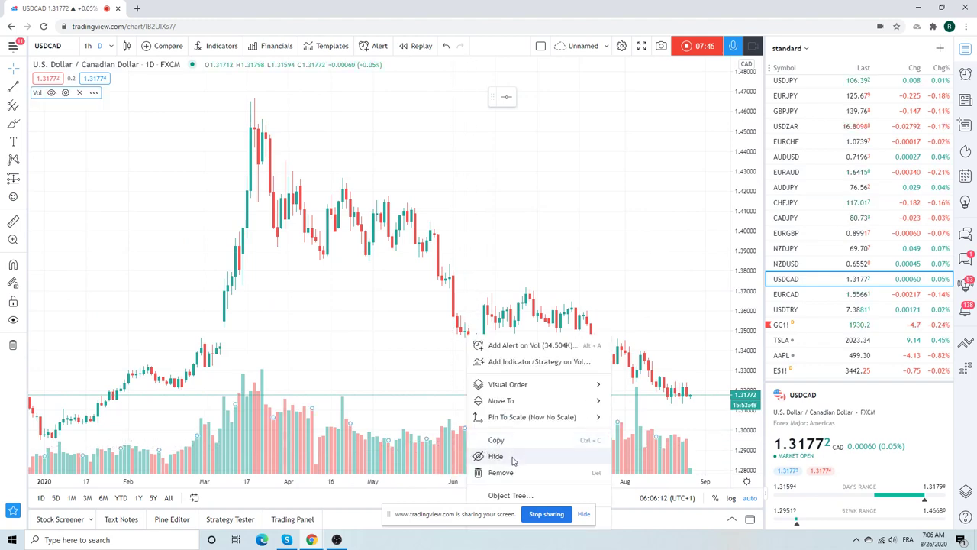
click(513, 459)
scroll(465, 404, up, 5)
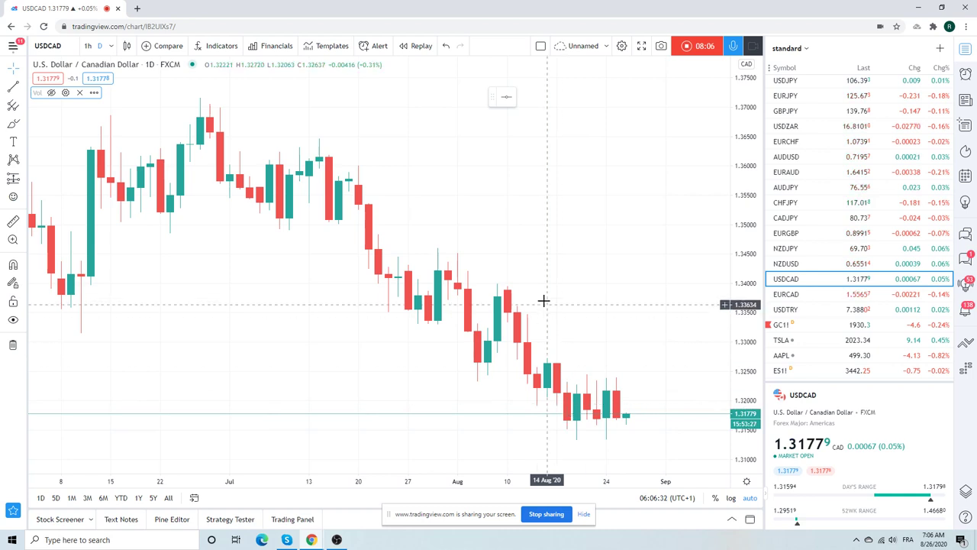
scroll(552, 302, down, 5)
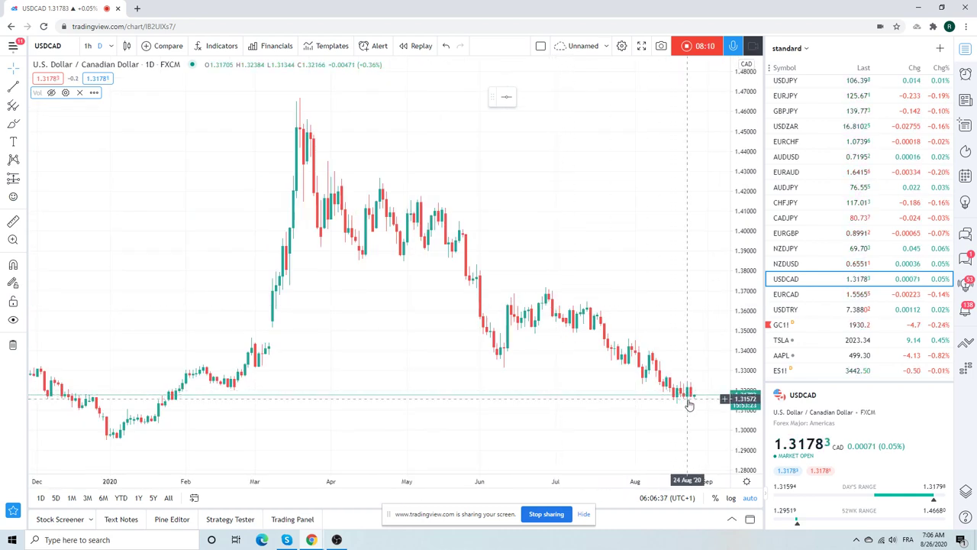
scroll(687, 392, up, 3)
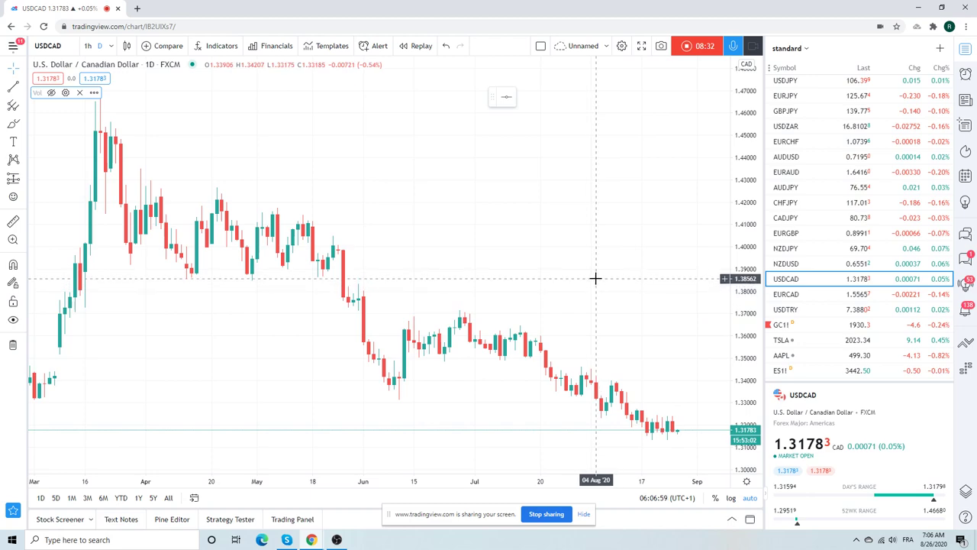
Step: Switch to Tesla TSLA and zoom out to show prices since early 2020
click(791, 344)
scroll(583, 260, down, 2)
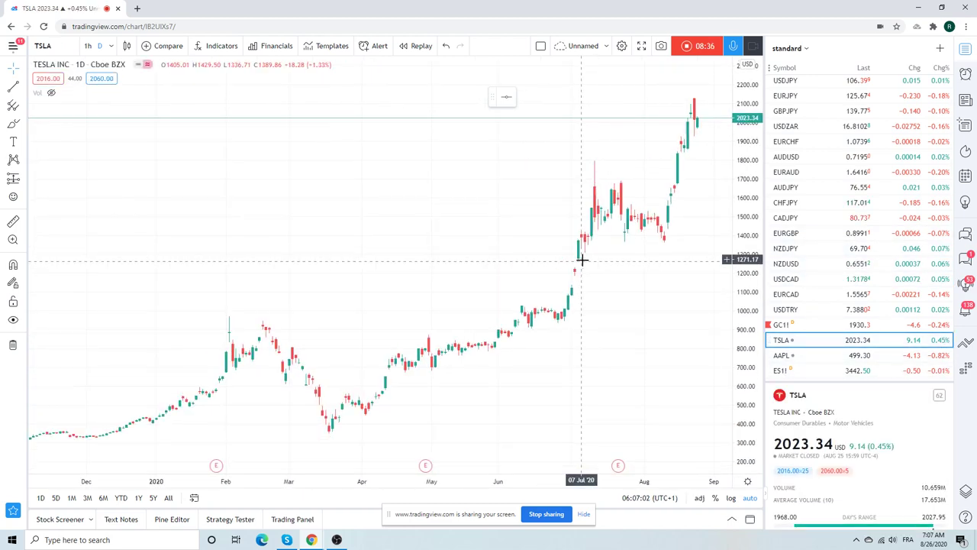
scroll(582, 260, up, 4)
scroll(582, 260, up, 2)
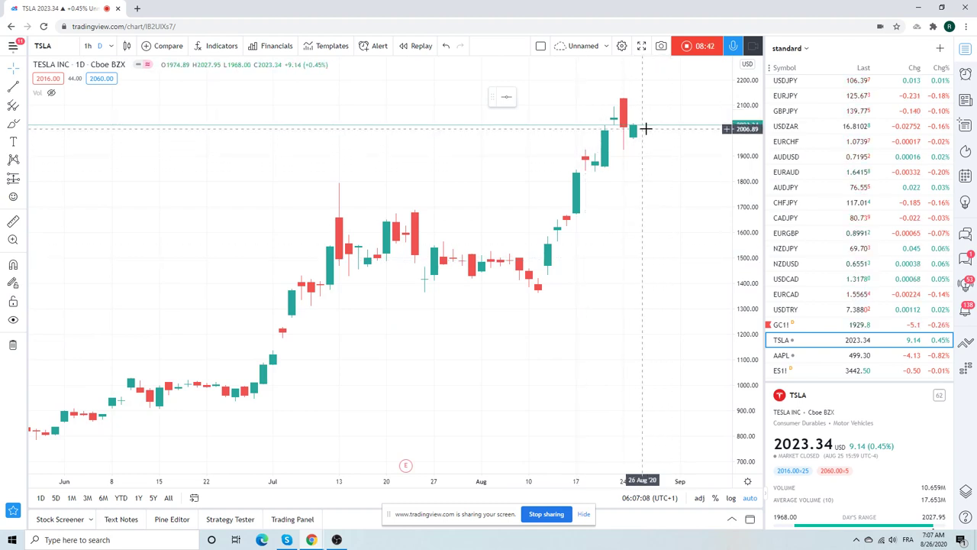
scroll(645, 128, down, 2)
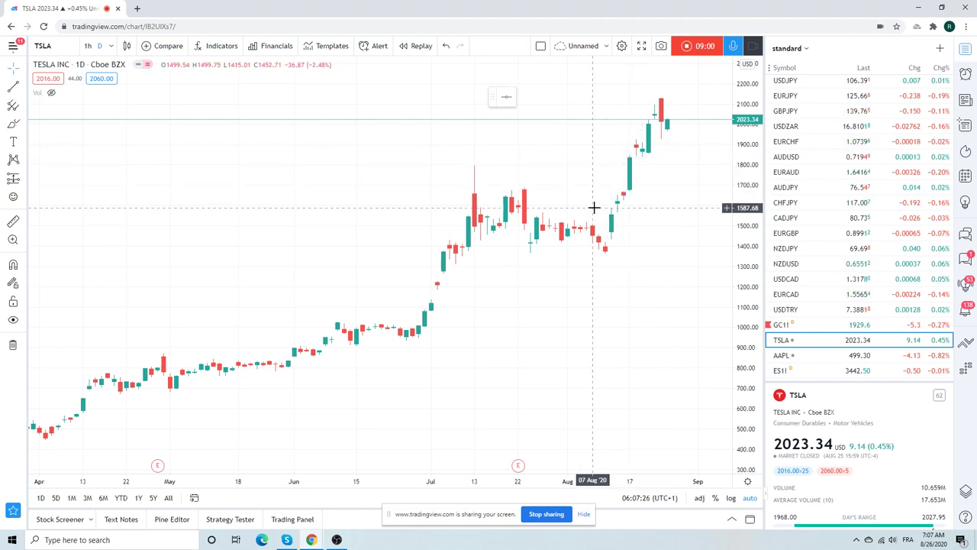
scroll(594, 207, down, 2)
scroll(594, 206, up, 1)
scroll(595, 207, up, 1)
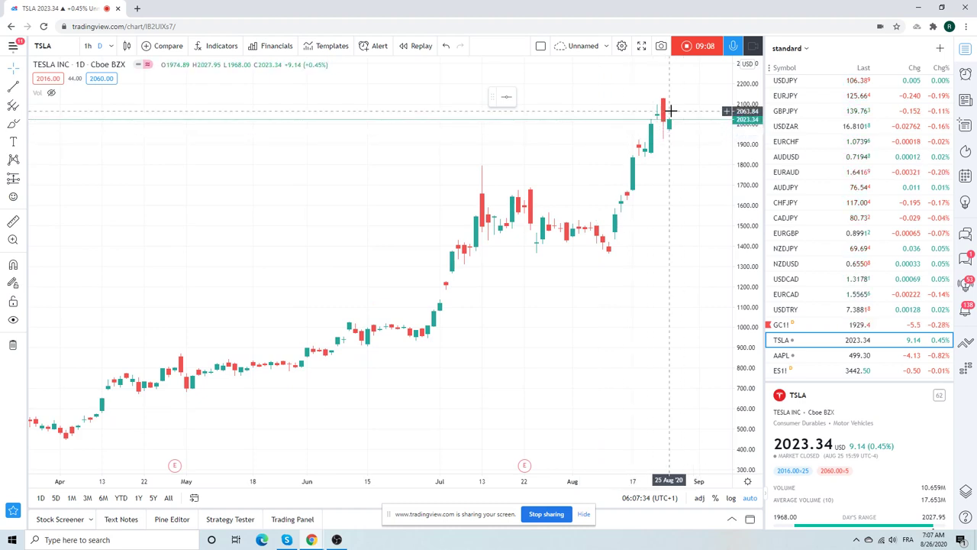
Step: Scroll the watchlist down until TSLA is the top row
scroll(858, 229, down, 3)
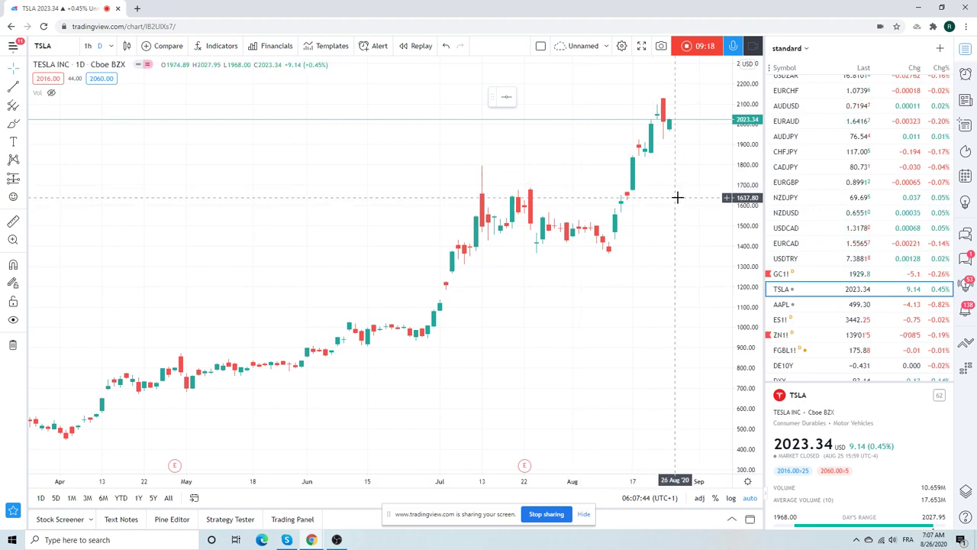
scroll(661, 197, down, 2)
scroll(661, 197, down, 1)
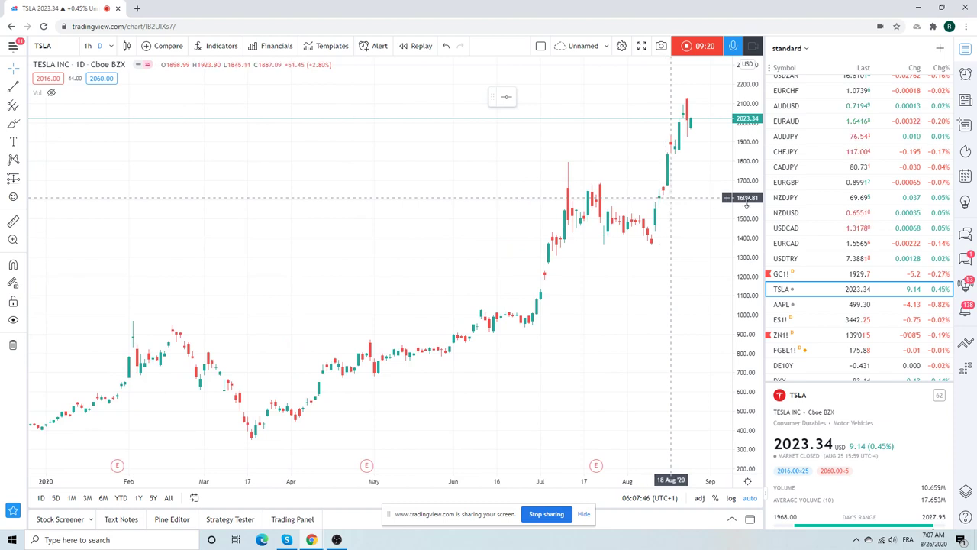
scroll(808, 198, down, 1)
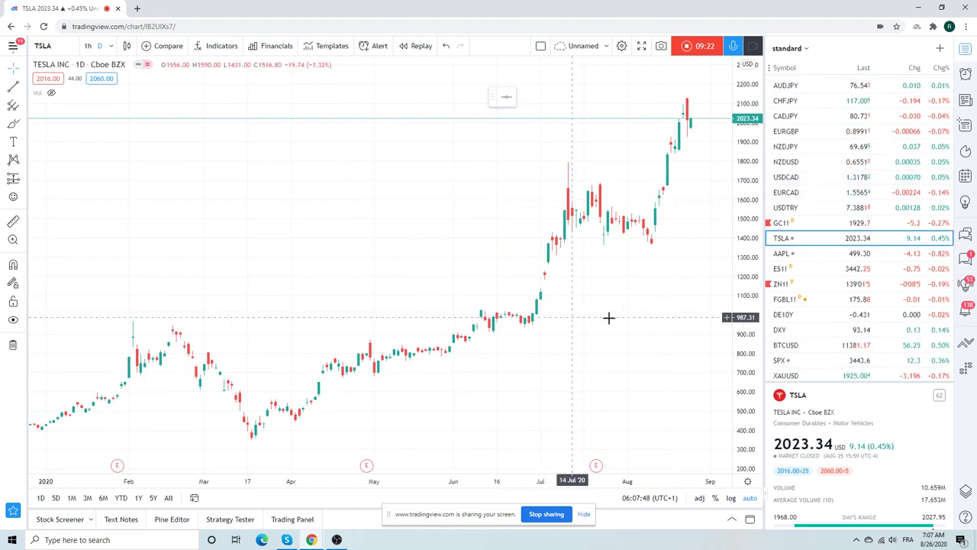
scroll(849, 271, down, 3)
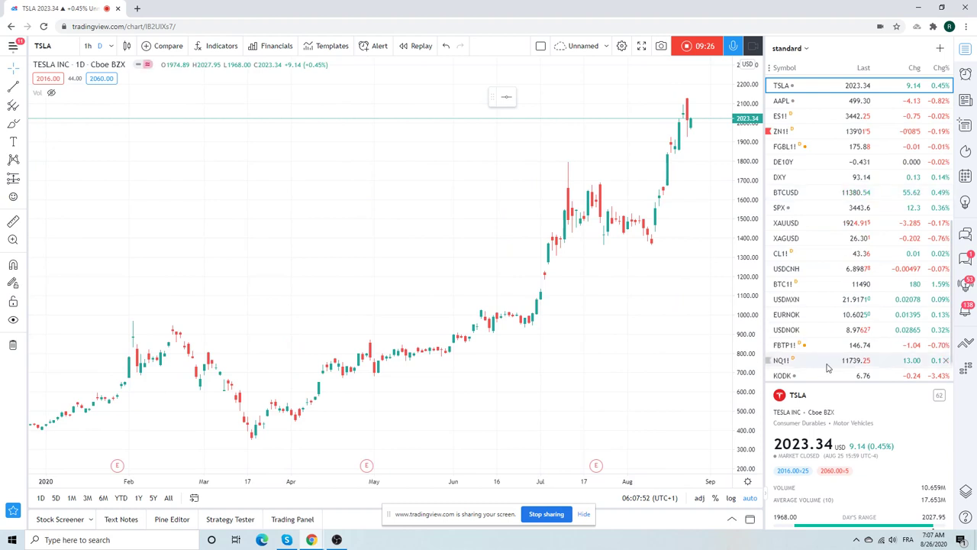
Step: Switch the chart to daily NQ1! and frame November 2019 through September 2020
click(786, 359)
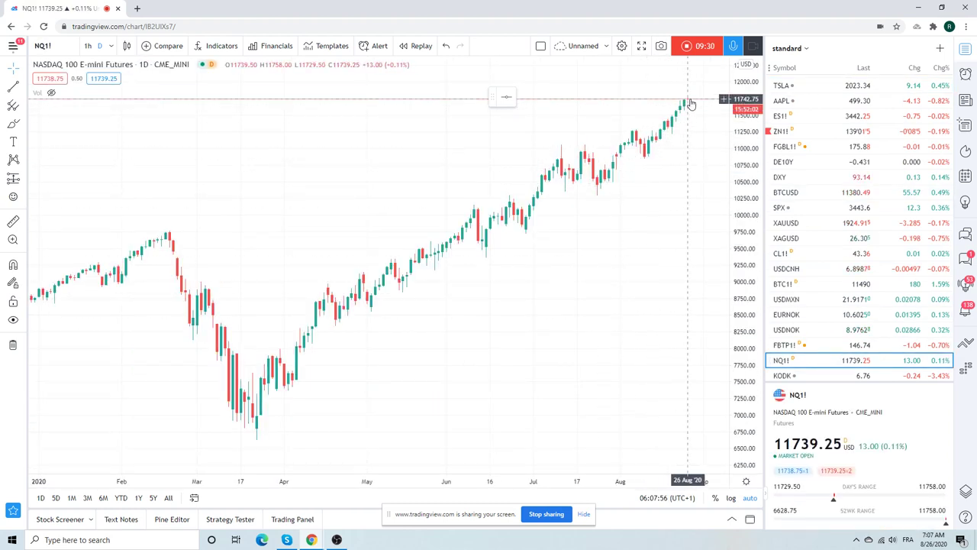
scroll(679, 191, down, 3)
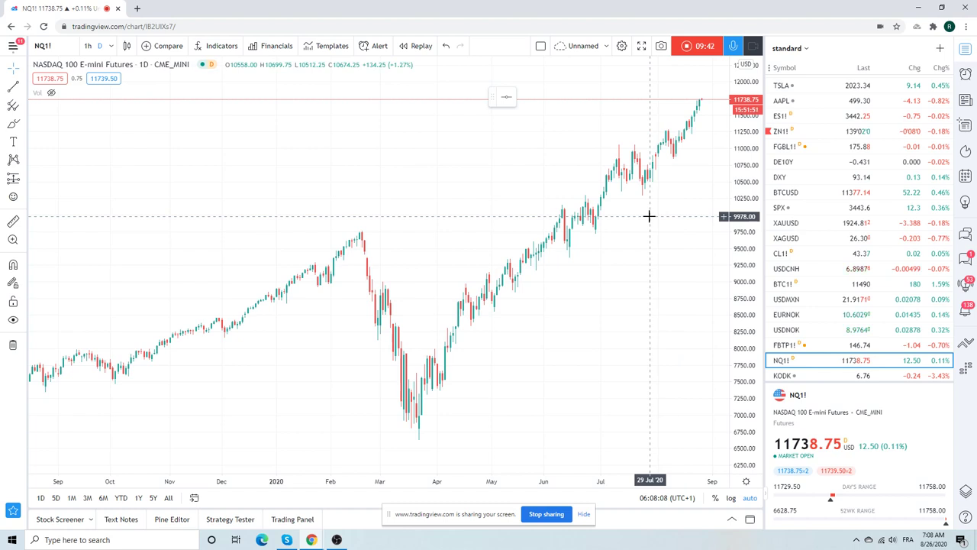
scroll(649, 216, up, 2)
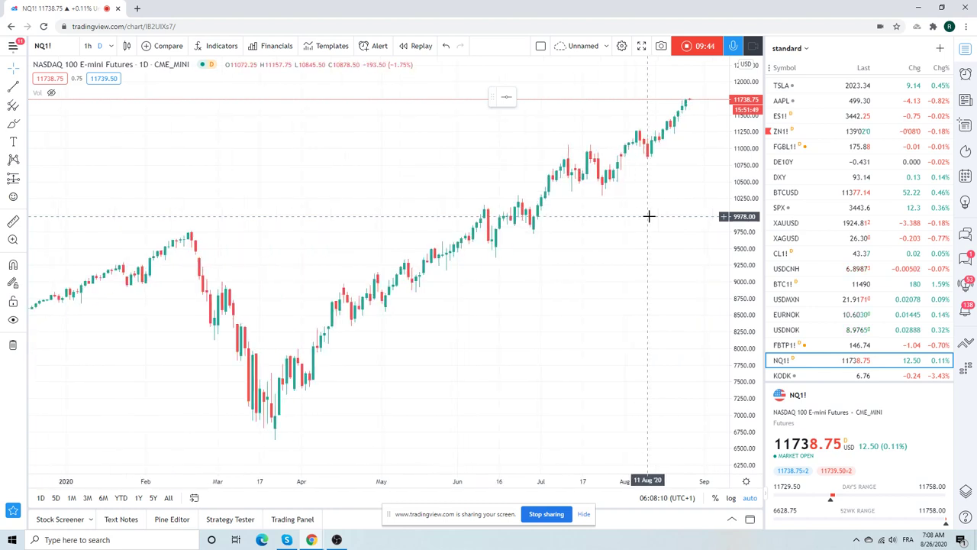
scroll(649, 216, up, 3)
scroll(649, 216, down, 5)
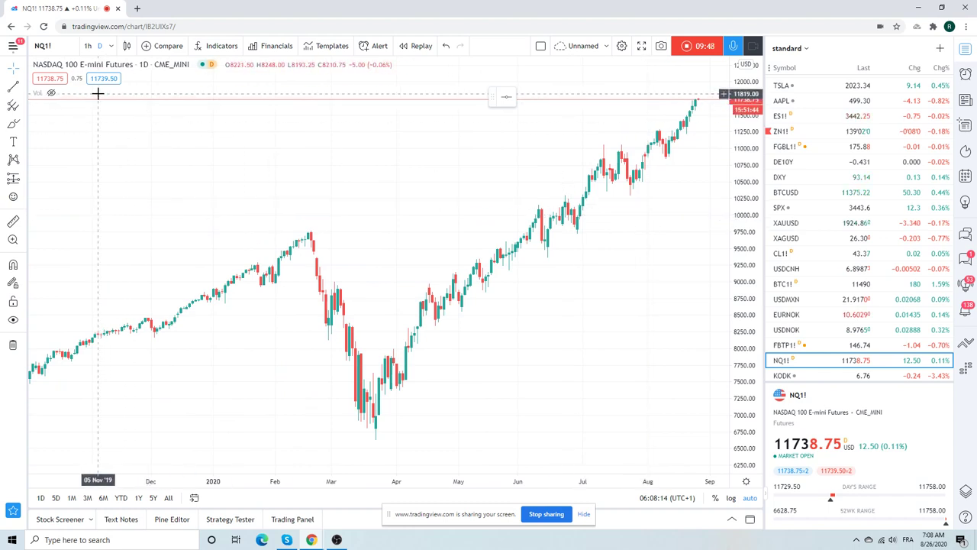
Step: Draw an extended trend line on NQ1! from the 24 Mar 2020 low to the 20 Aug low
click(25, 87)
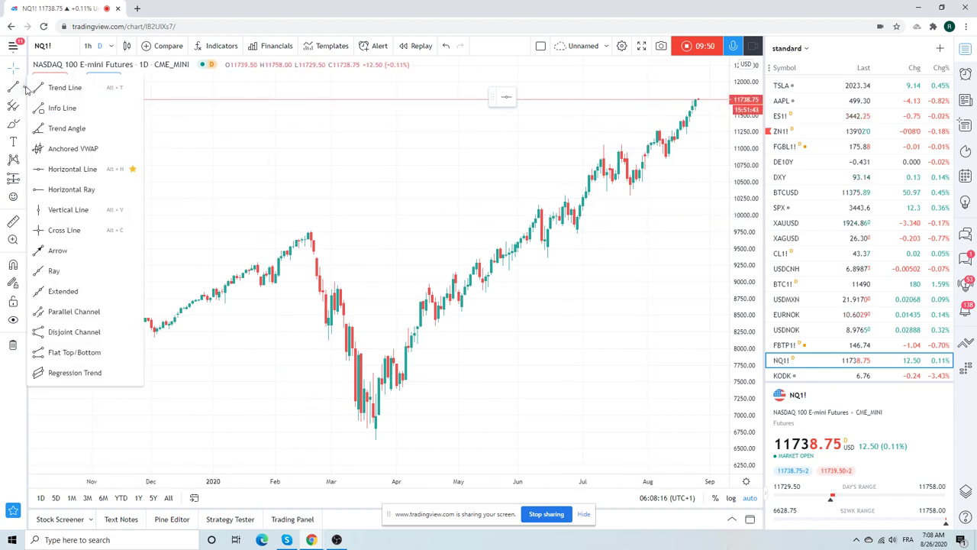
click(100, 295)
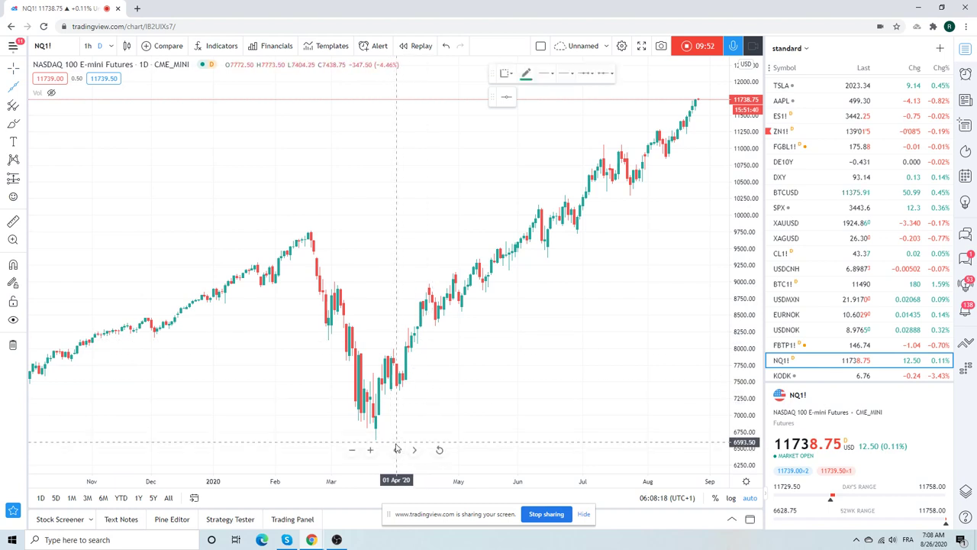
click(379, 441)
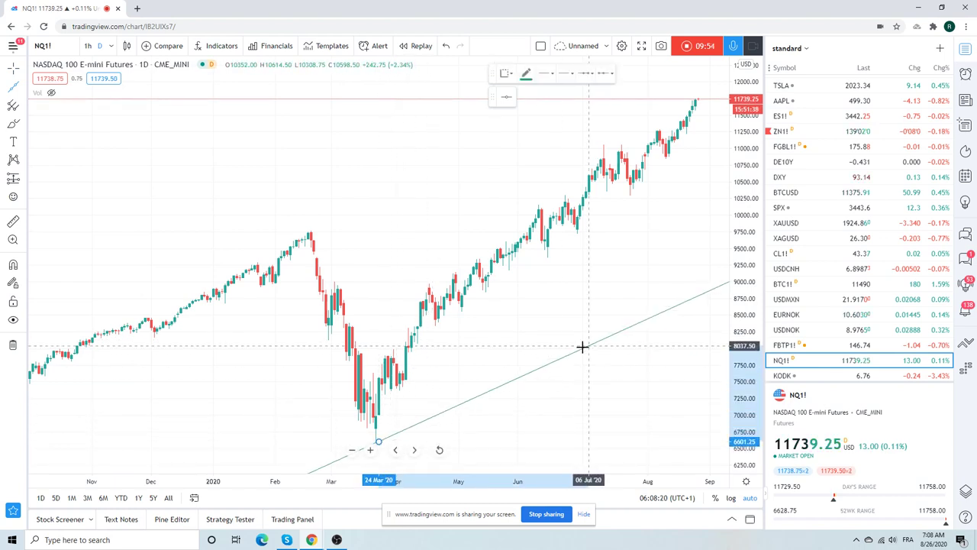
click(687, 141)
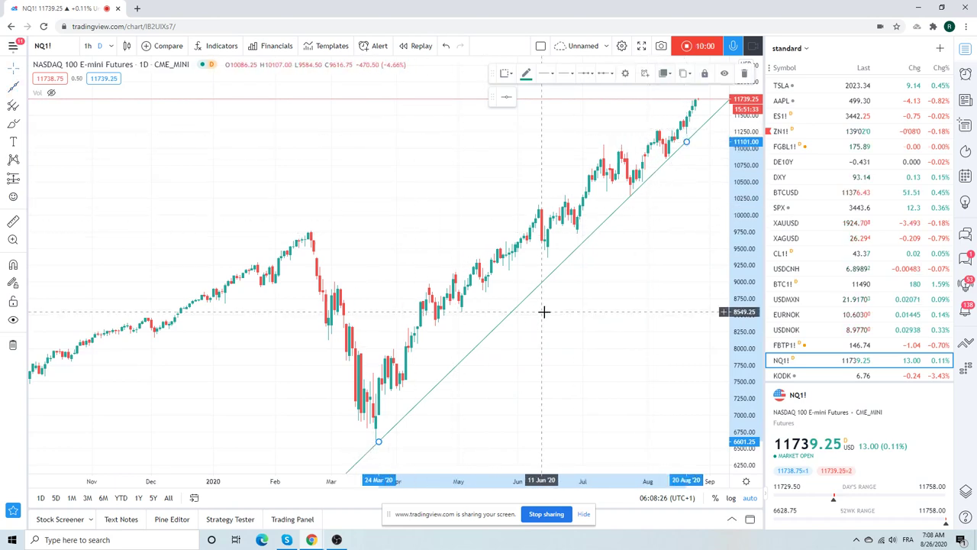
scroll(622, 312, down, 5)
scroll(622, 311, up, 5)
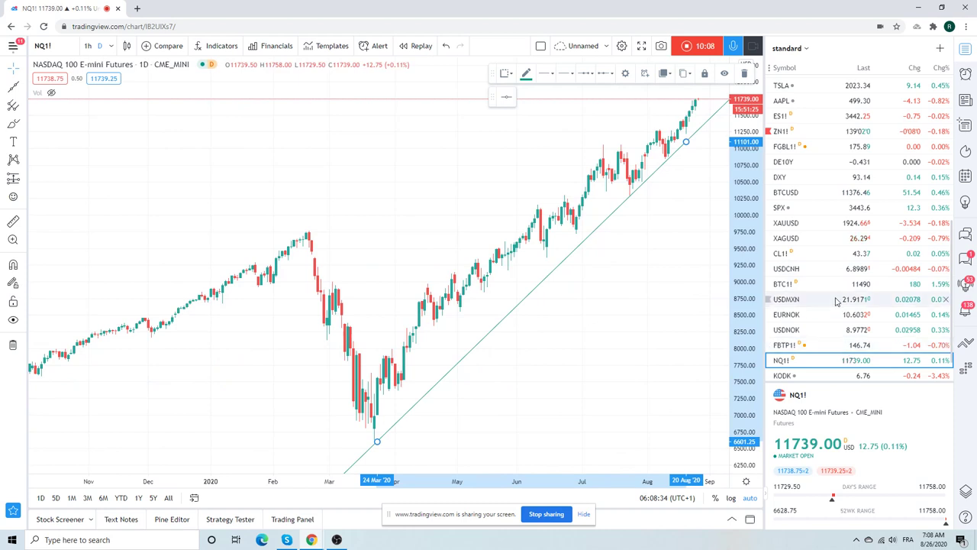
scroll(840, 260, up, 3)
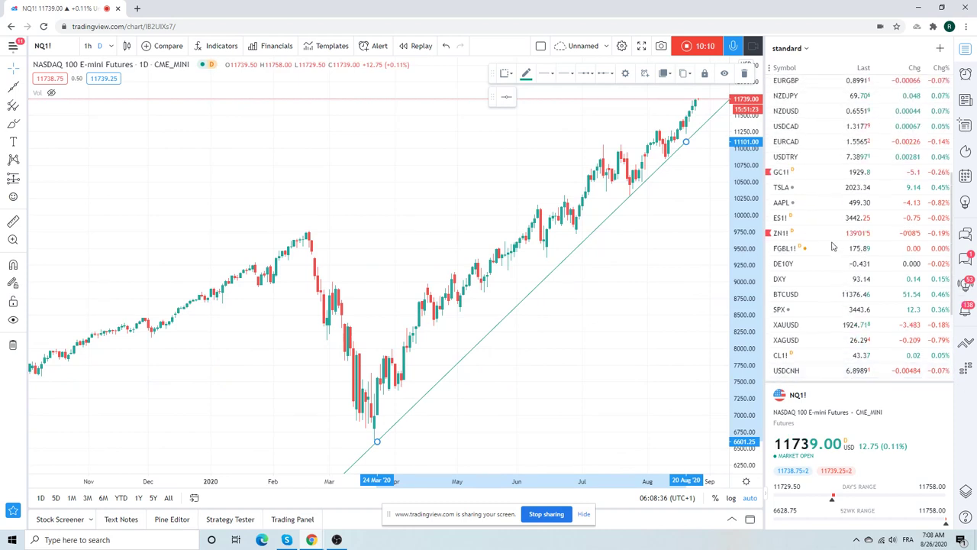
Step: Switch the chart to daily ES1! and zoom out to show back to mid-2019
click(794, 220)
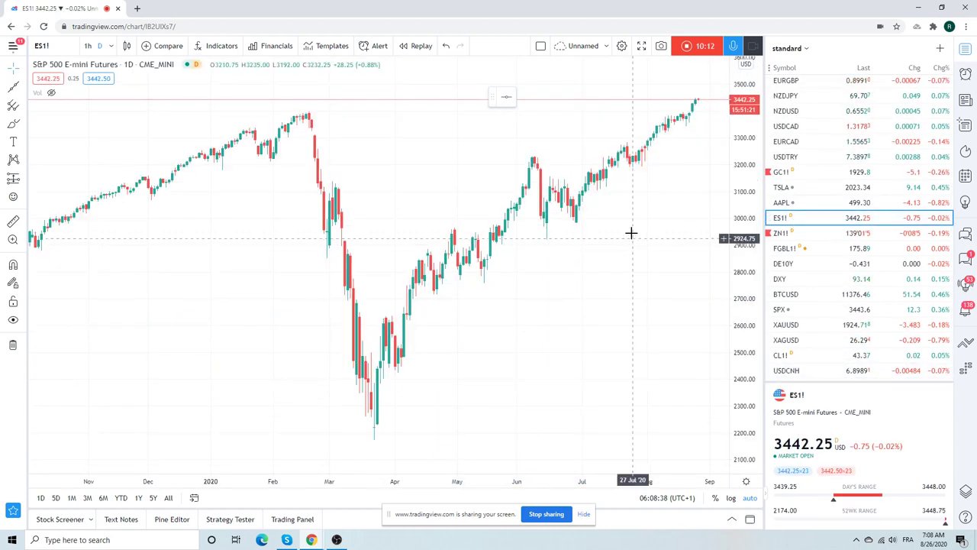
scroll(630, 229, down, 2)
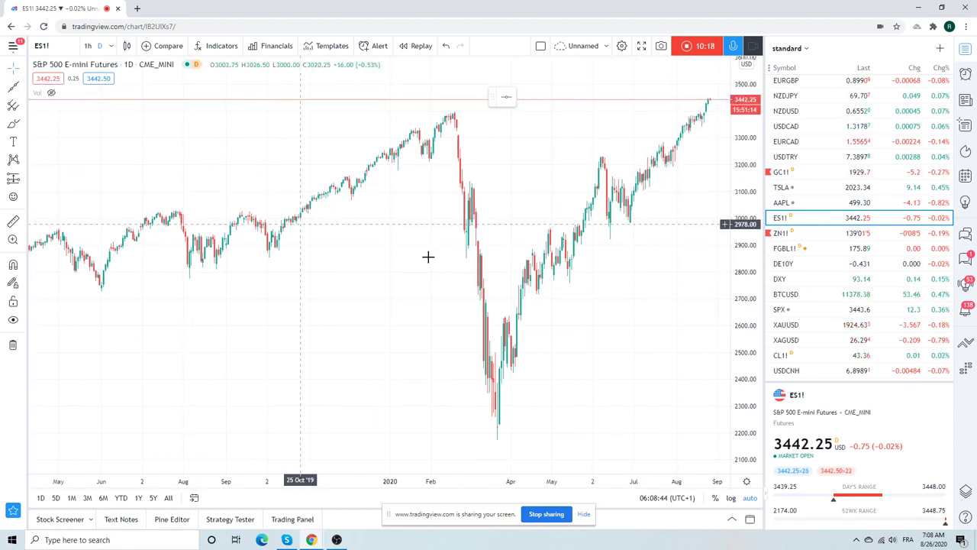
Step: Draw an extended trend line on ES1! from the 23 Mar 2020 low to the 17 Aug low
click(24, 87)
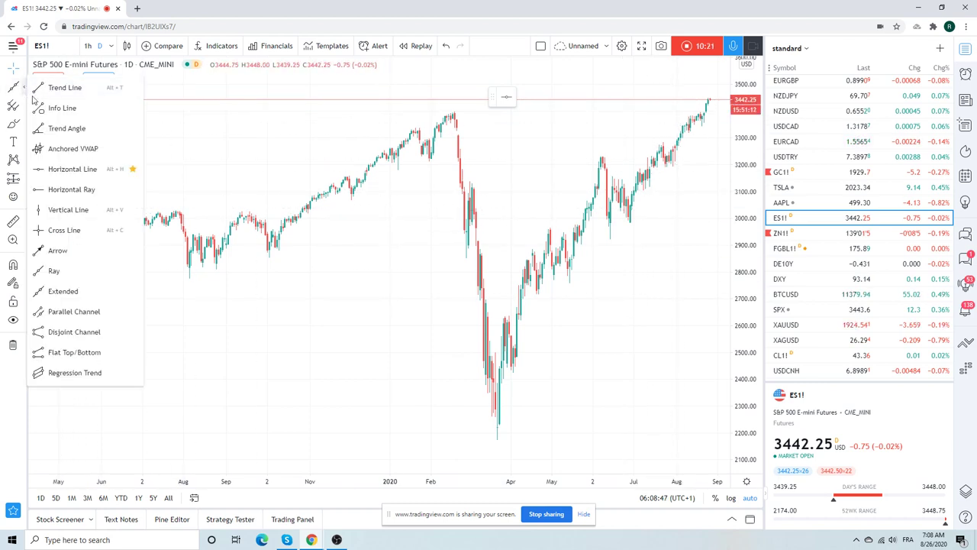
click(92, 293)
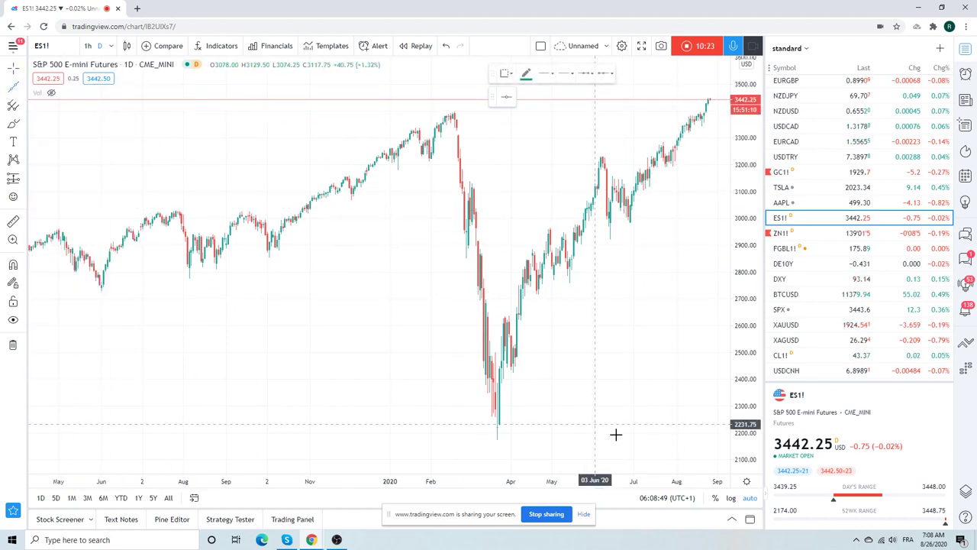
click(500, 440)
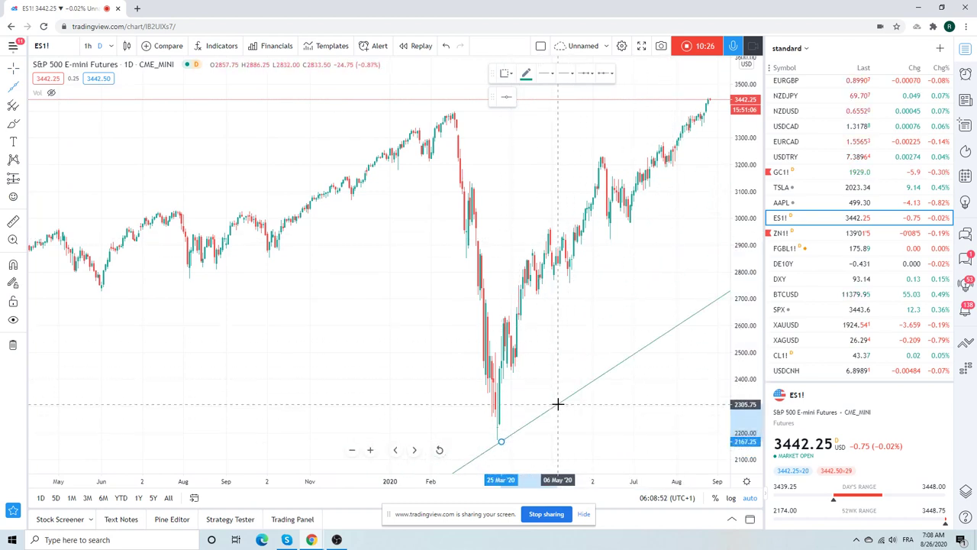
key(Escape)
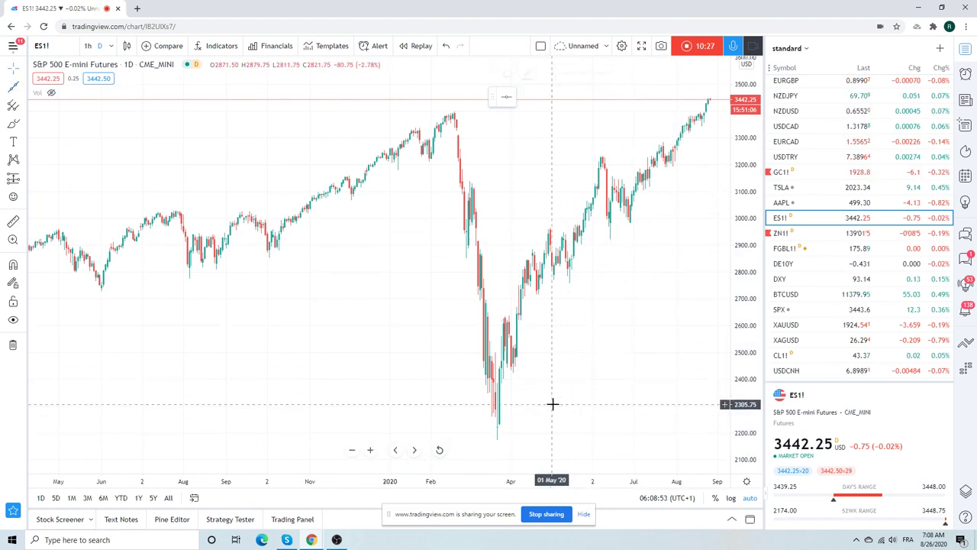
click(24, 88)
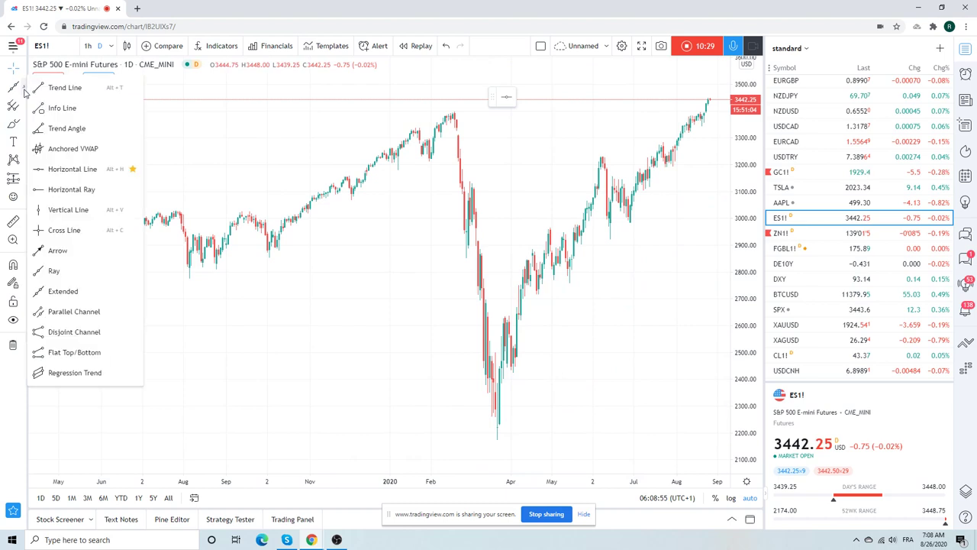
click(498, 441)
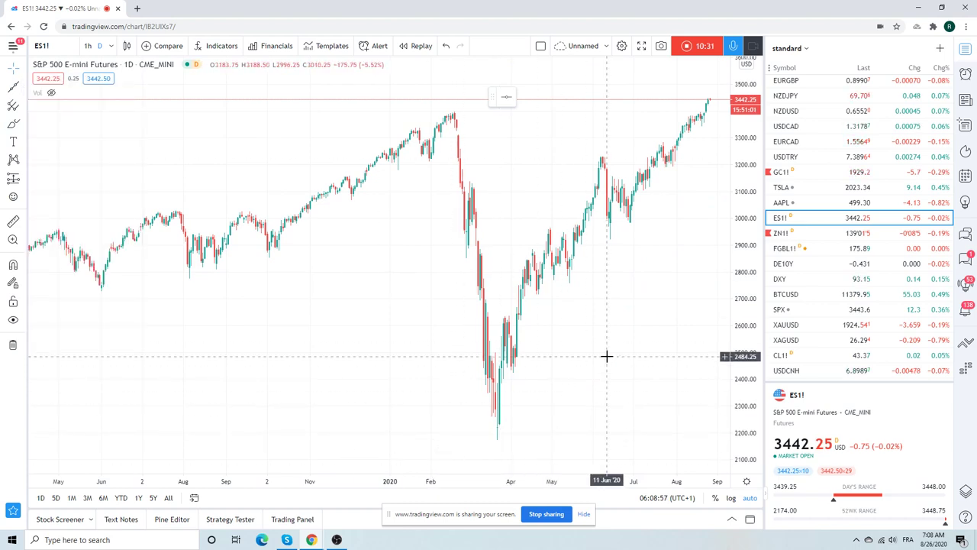
click(24, 88)
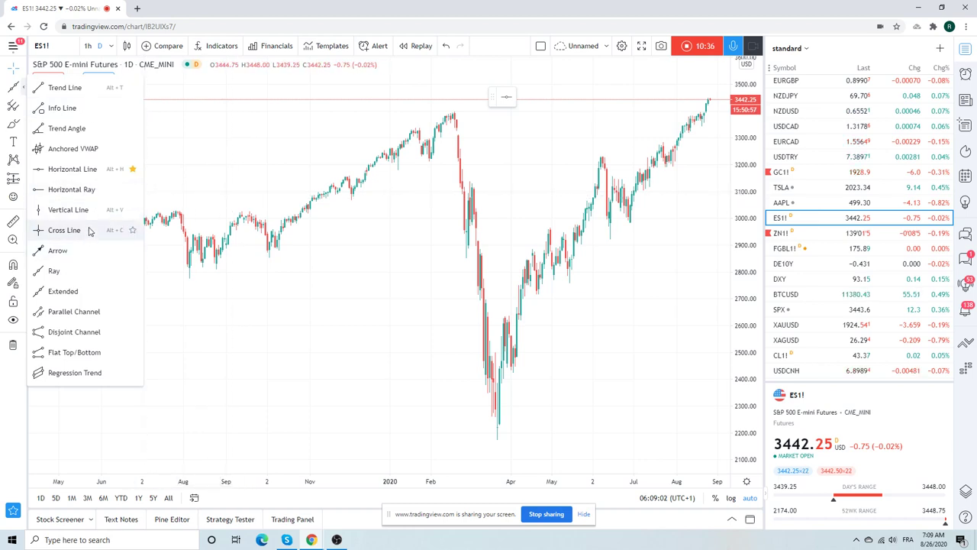
click(94, 291)
click(498, 441)
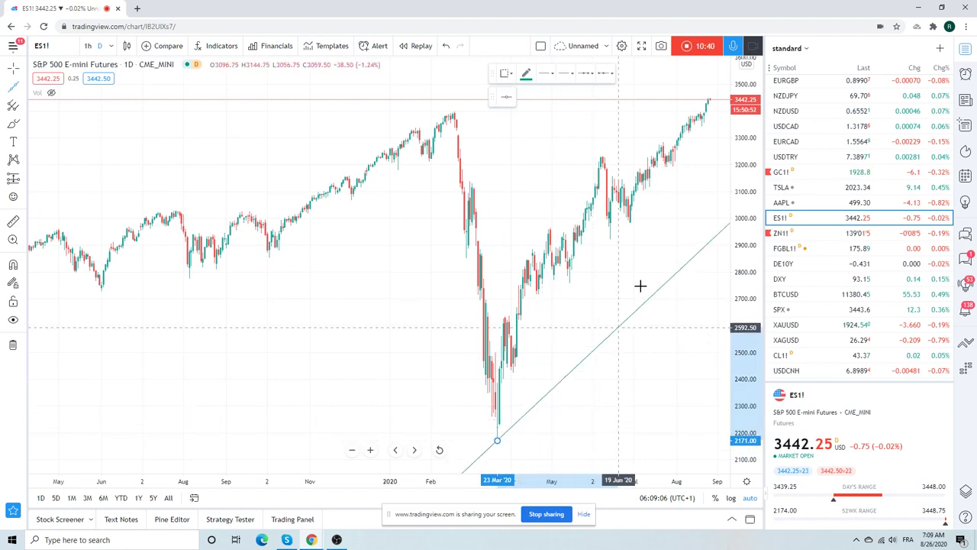
click(696, 135)
Step: Stop the recording to open the video idea preview
scroll(624, 313, up, 5)
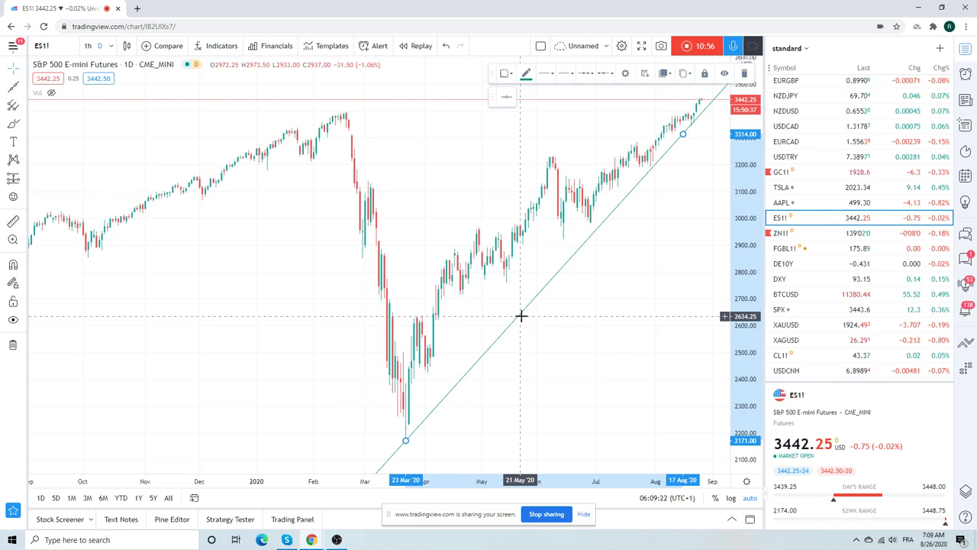
scroll(520, 315, down, 3)
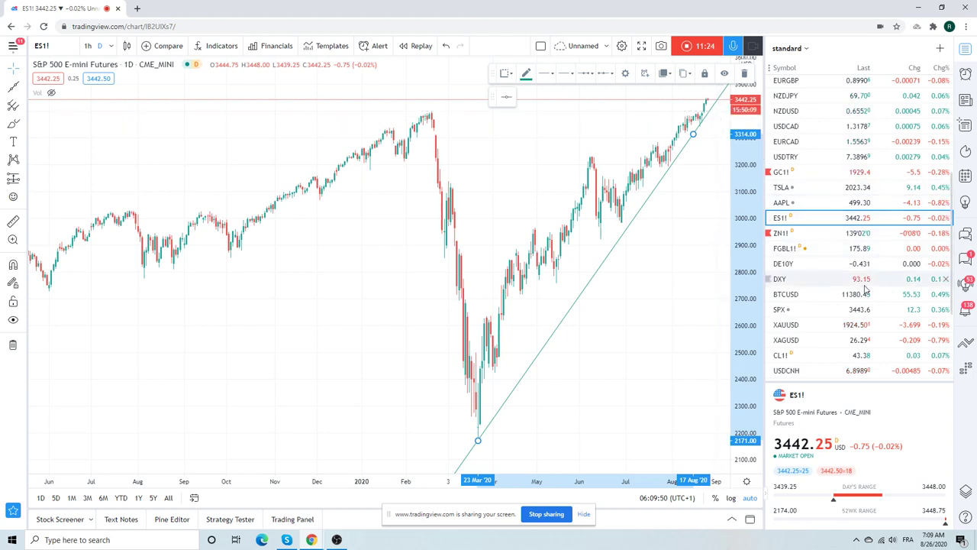
scroll(866, 289, down, 3)
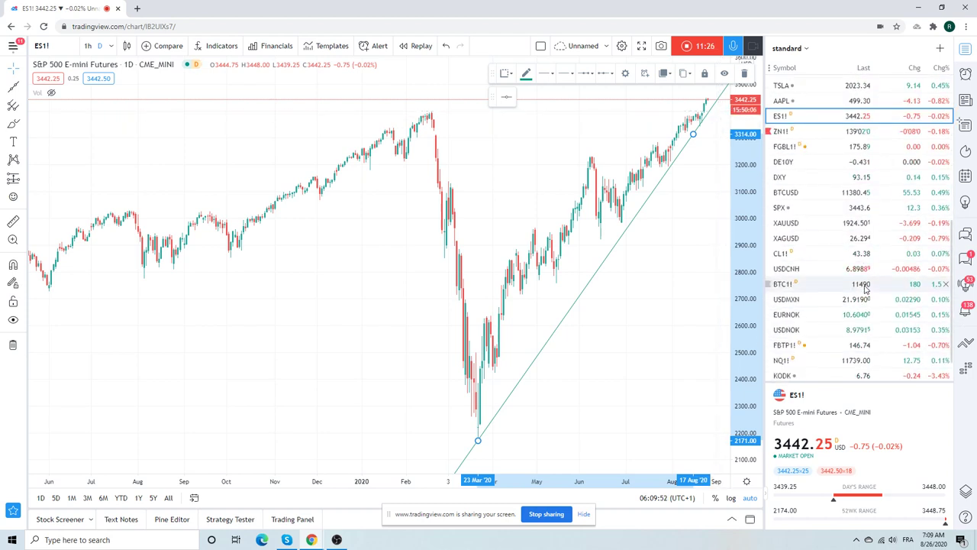
scroll(866, 288, up, 5)
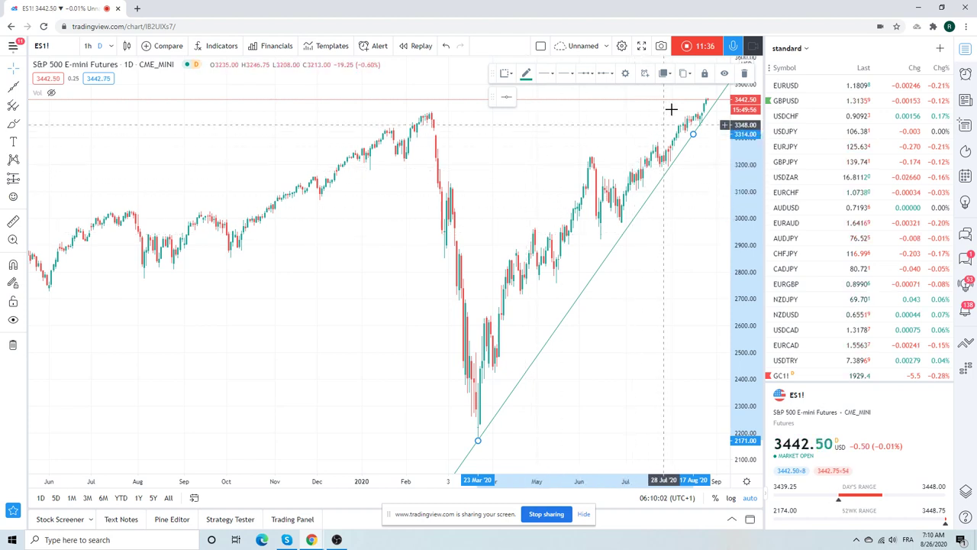
click(688, 47)
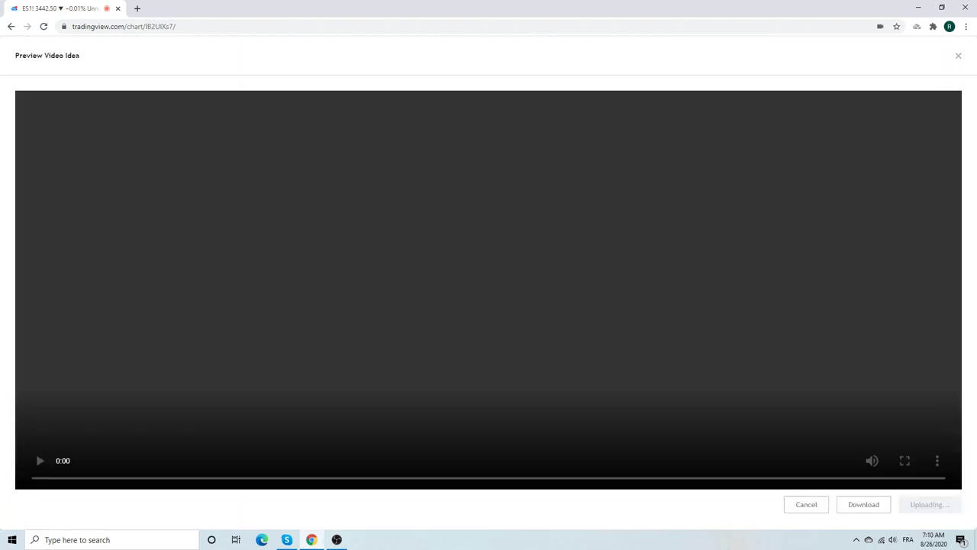